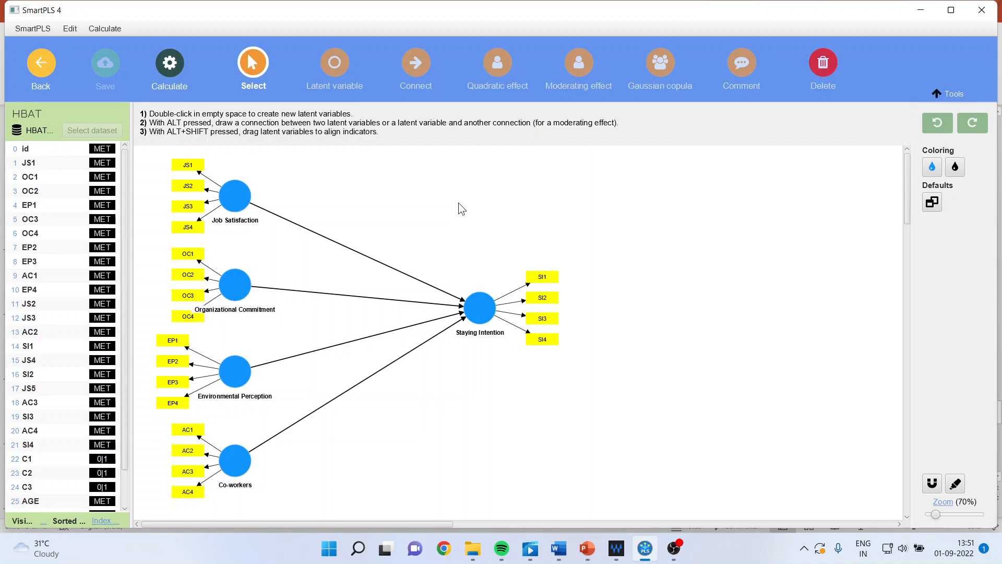
Step: Run a prediction-oriented segmentation (POS) on the model with 2 groups, 1000 maximum iterations, search depth 1000 and random assignment
left_click(170, 63)
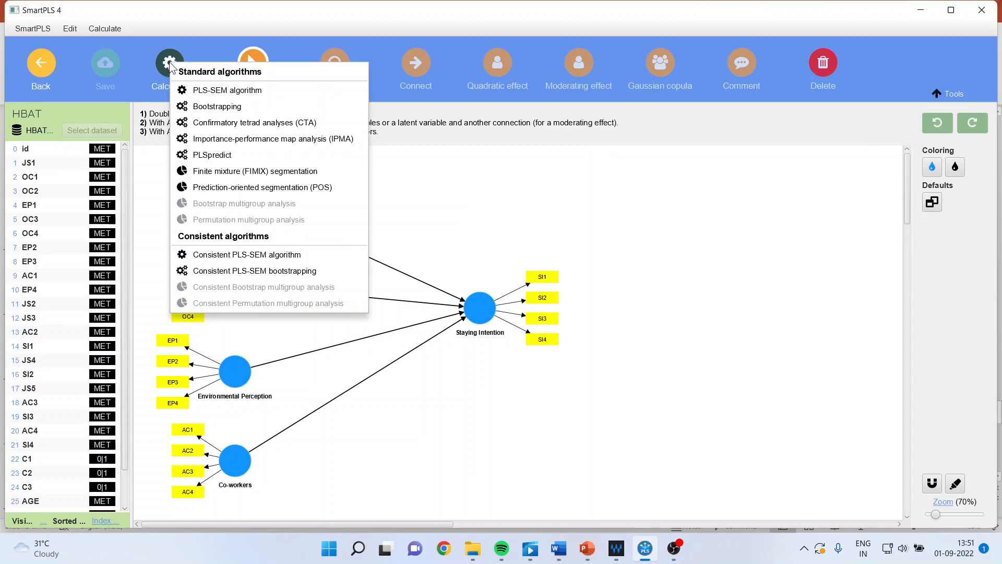
left_click(268, 187)
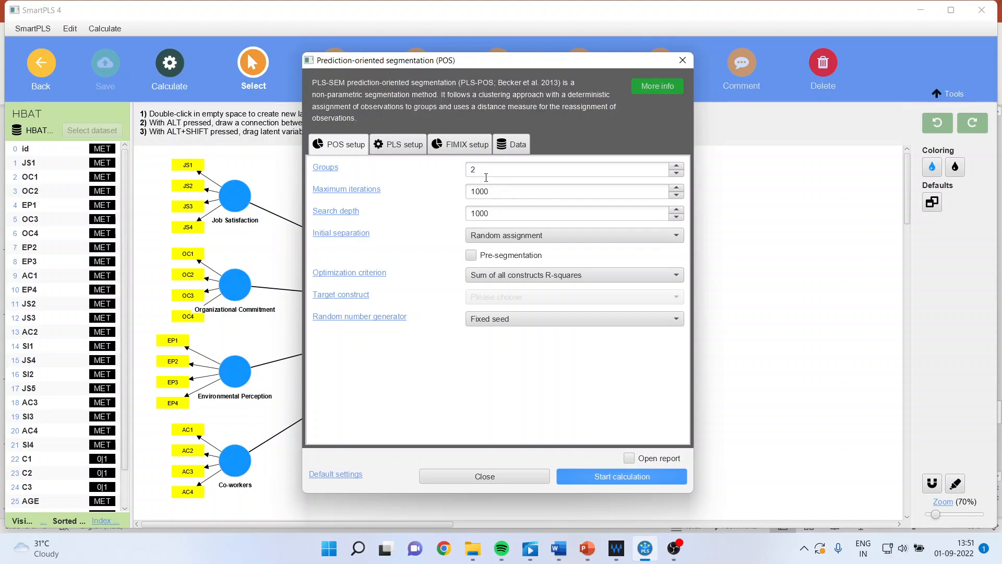
left_click(459, 145)
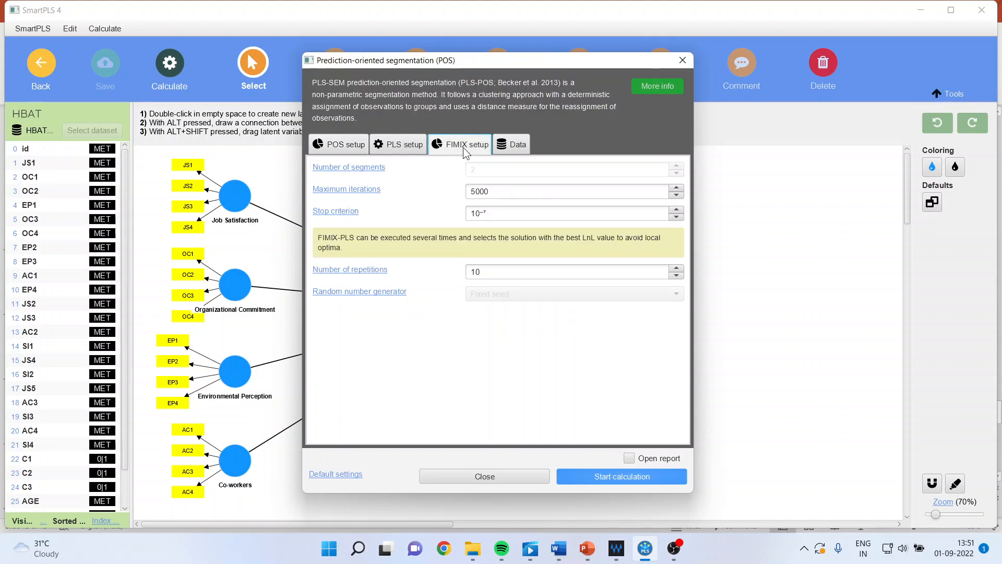
left_click(339, 144)
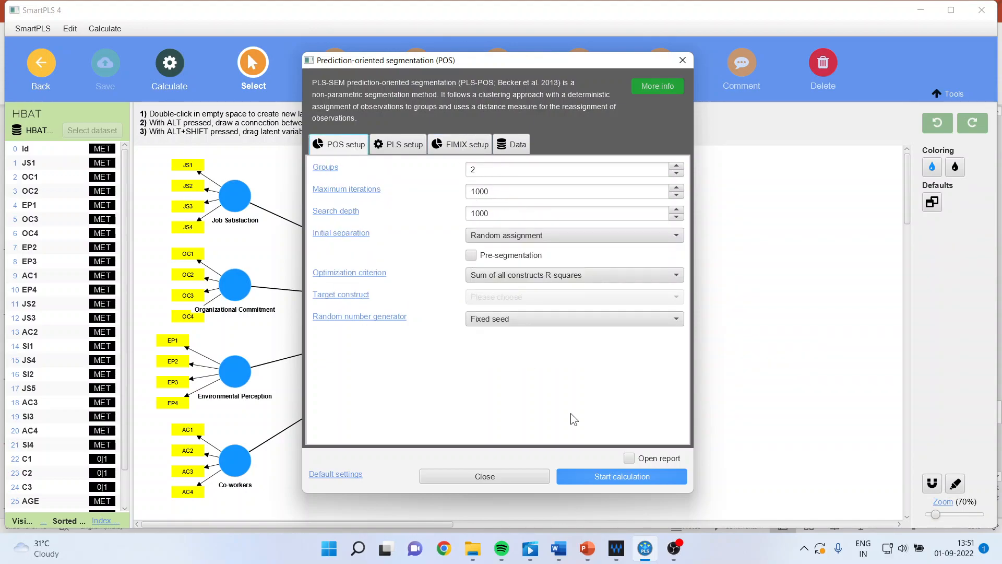
left_click(608, 485)
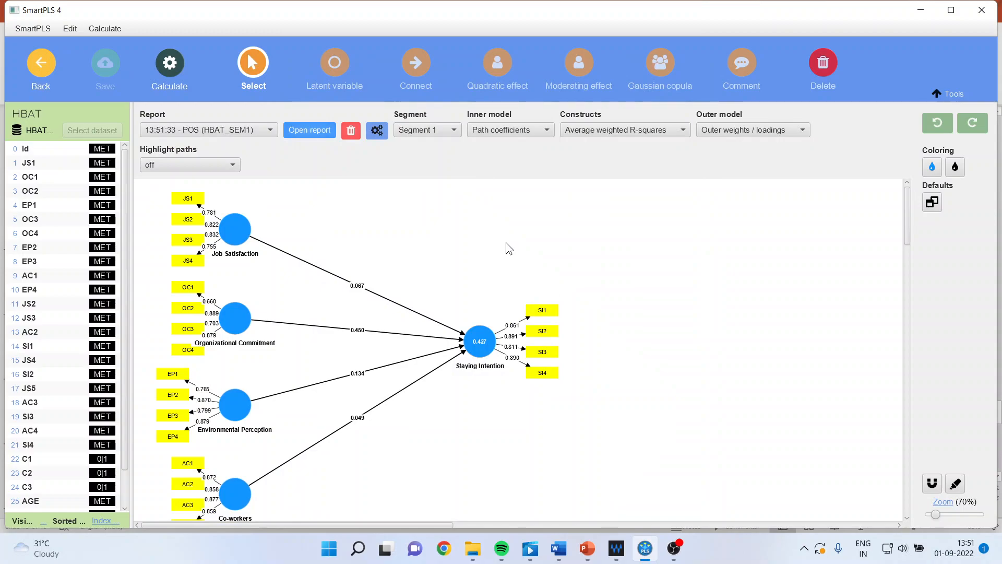
Step: Display the Segment 2 results on the path model and open the full POS report
left_click(457, 136)
left_click(450, 145)
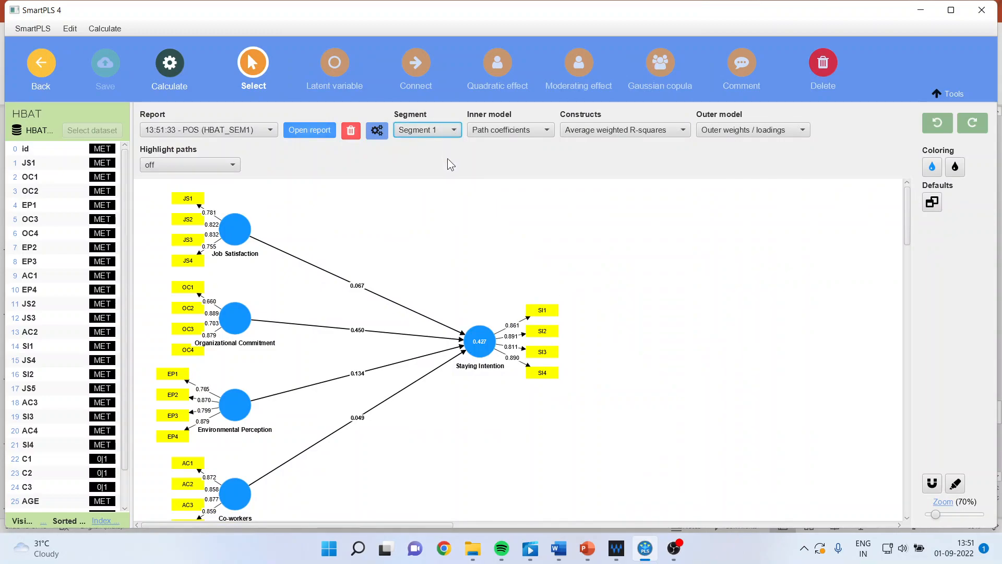
left_click(452, 130)
left_click(447, 162)
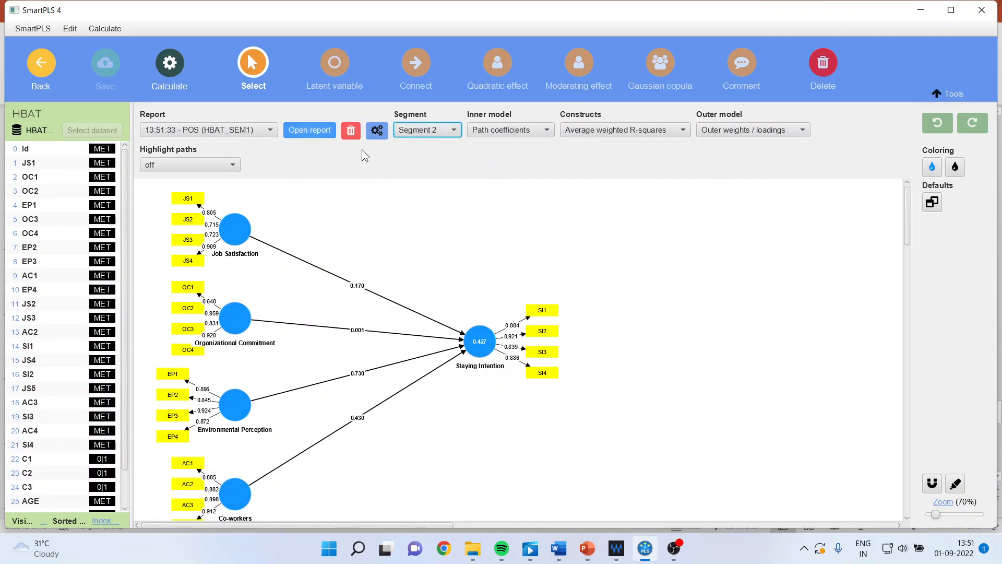
left_click(308, 133)
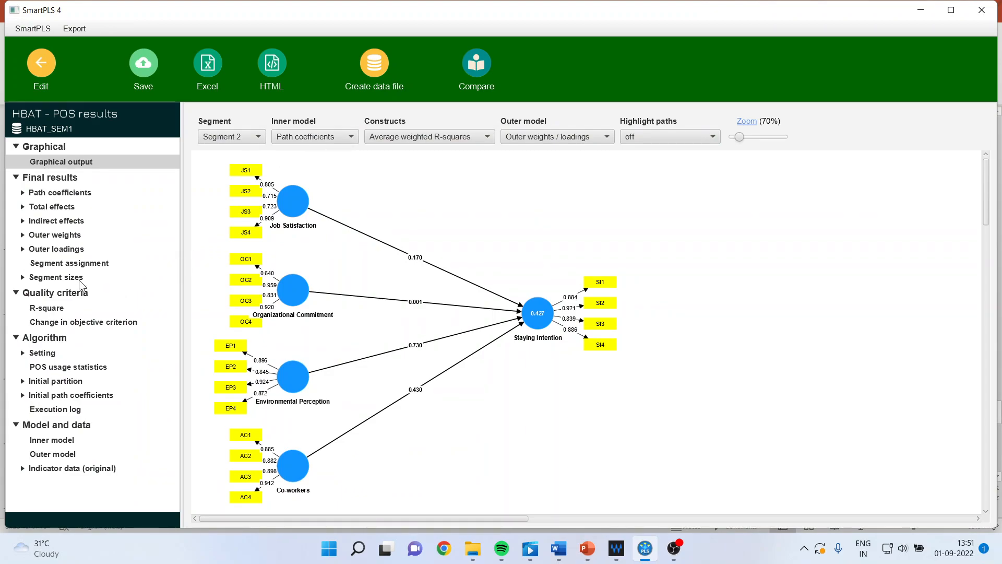
Step: Examine the total and relative segment sizes, consulting the segmentation flowchart in the "18. POS Segmentation" presentation in PowerPoint
left_click(67, 276)
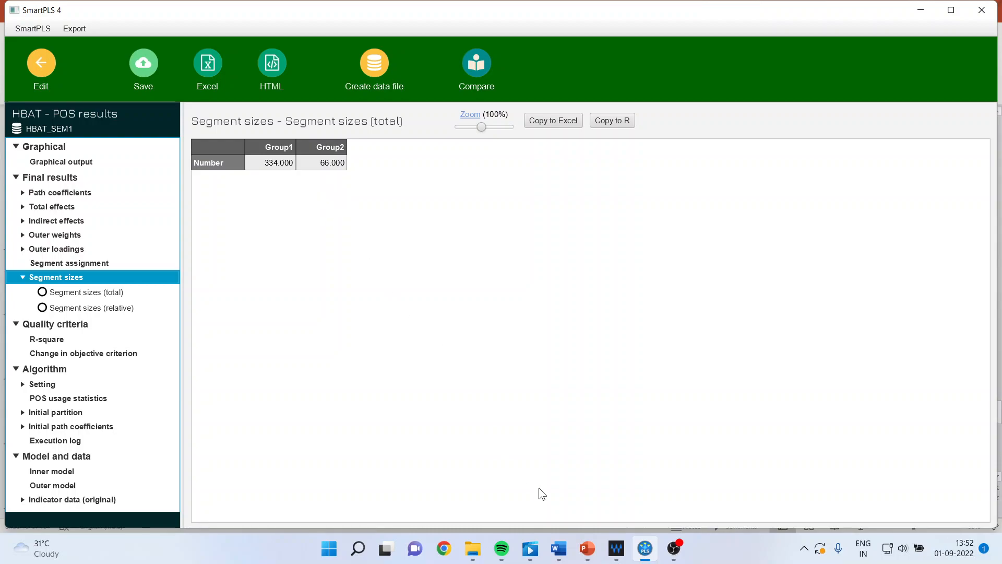
left_click(587, 551)
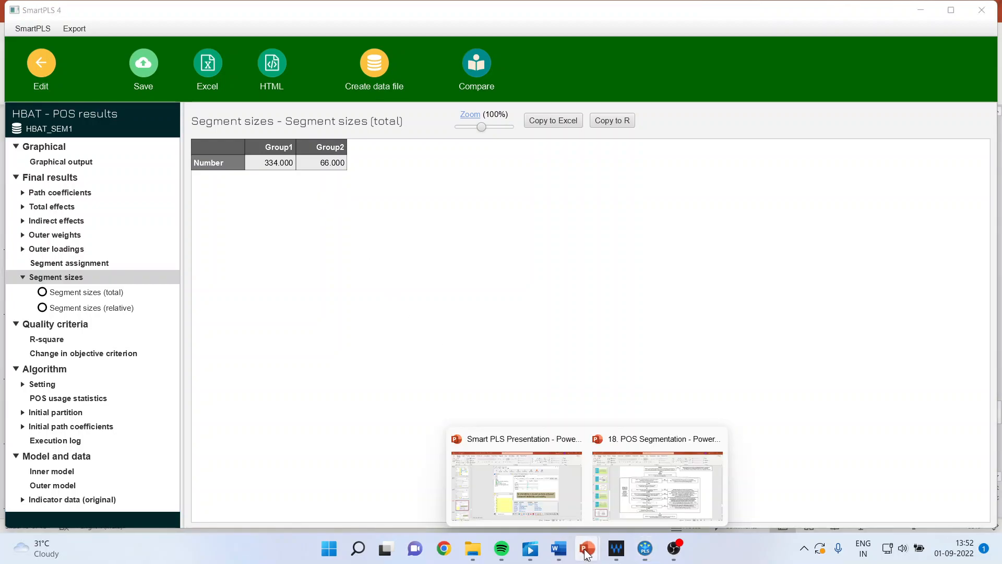
left_click(653, 493)
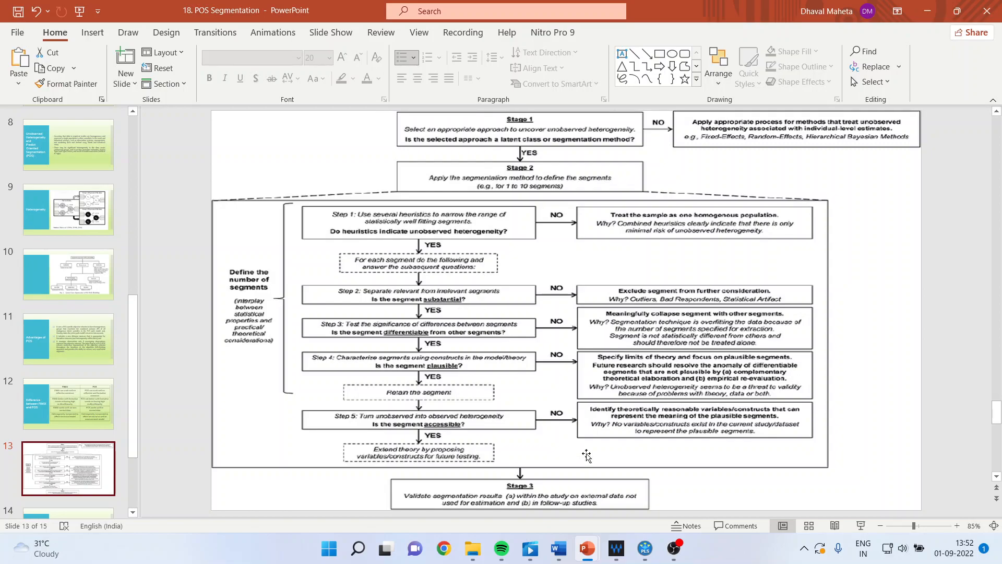
left_click(645, 548)
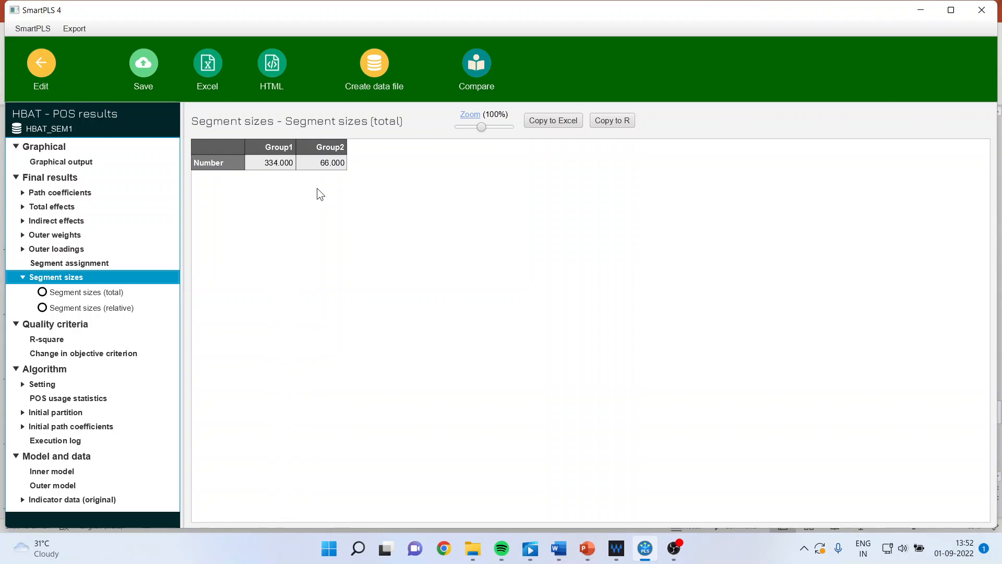
left_click(101, 291)
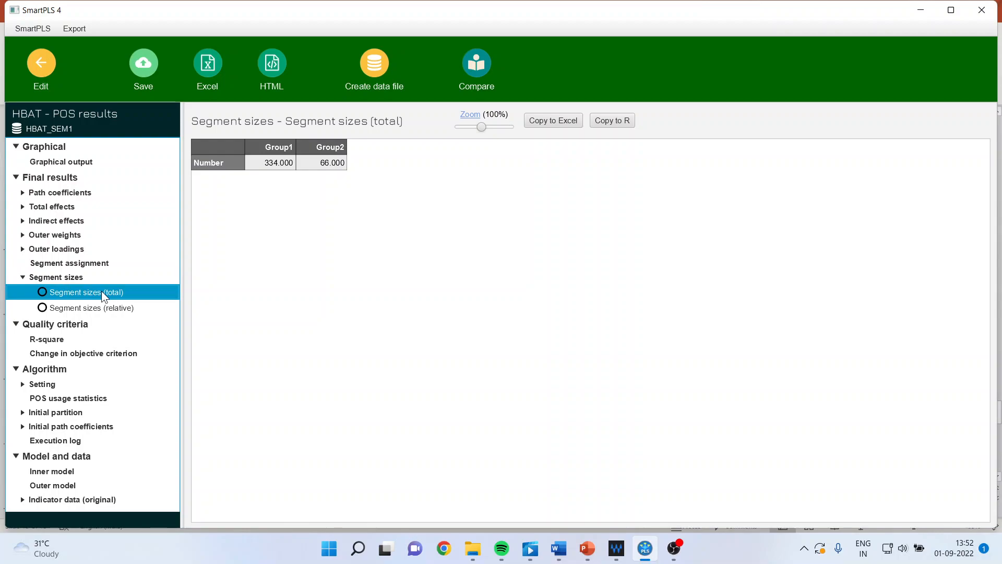
left_click(109, 309)
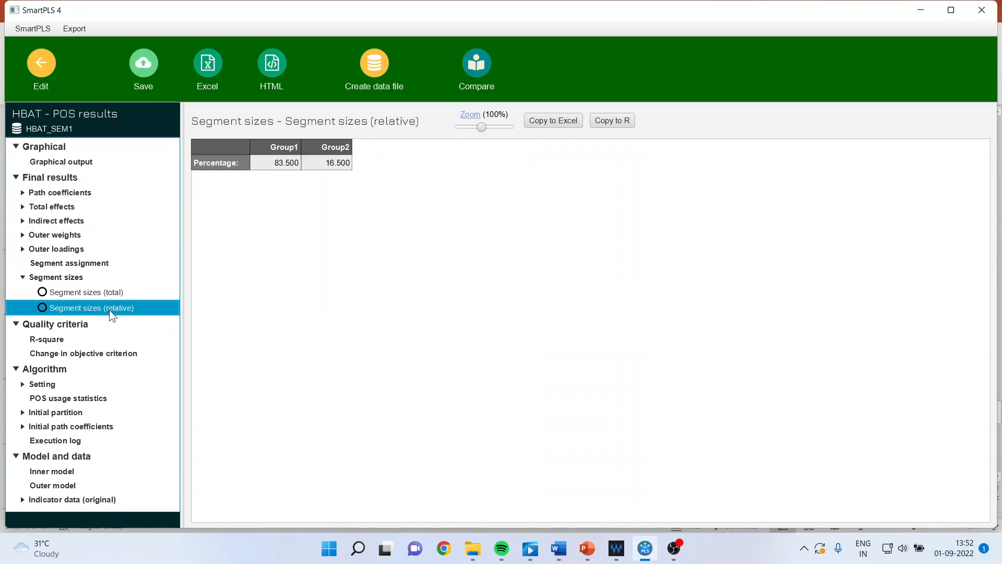
Step: Compare the R-squares of Staying Intention for the original sample, the weighted average and both POS segments
left_click(58, 339)
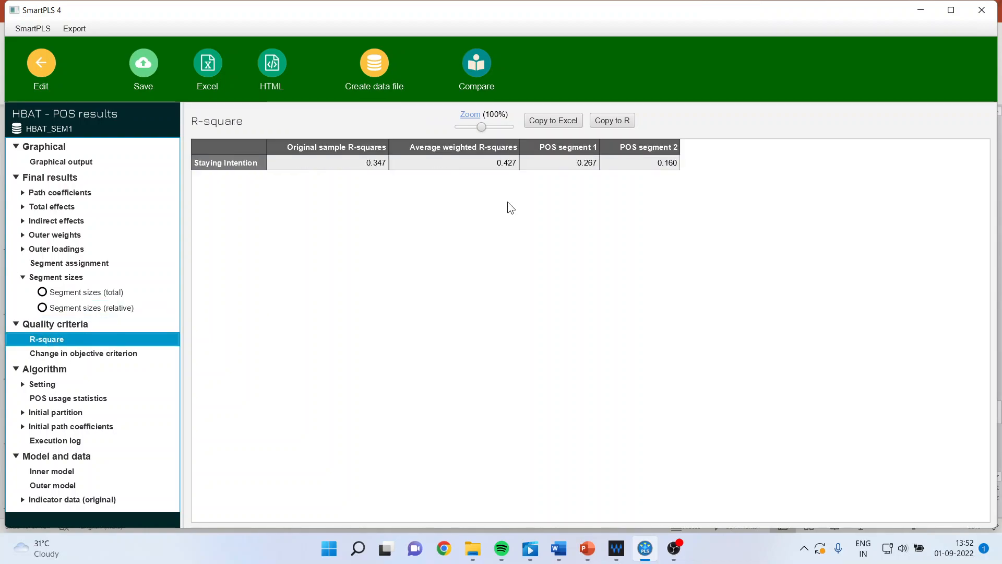
left_click(585, 165)
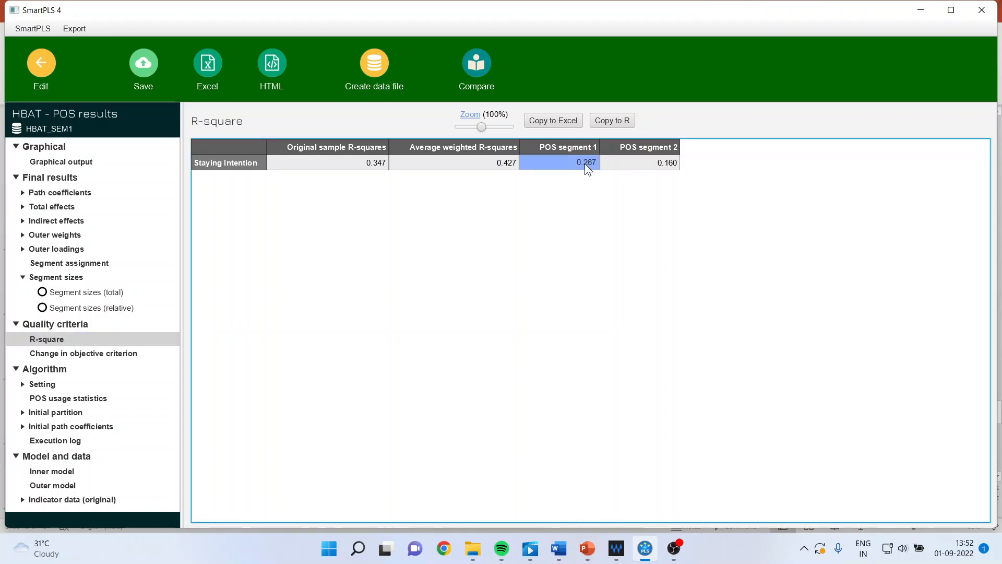
left_click(654, 163)
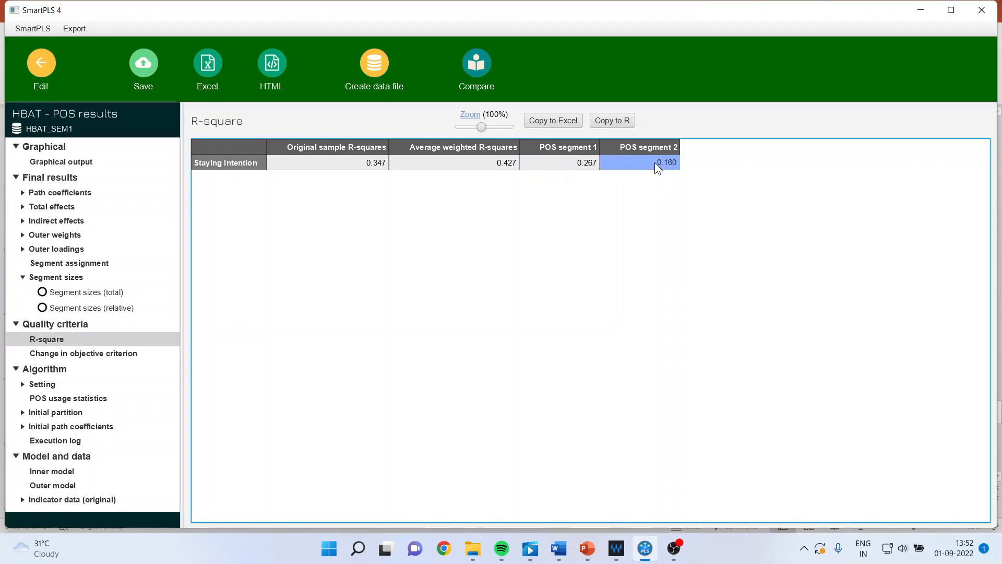
left_click(510, 162)
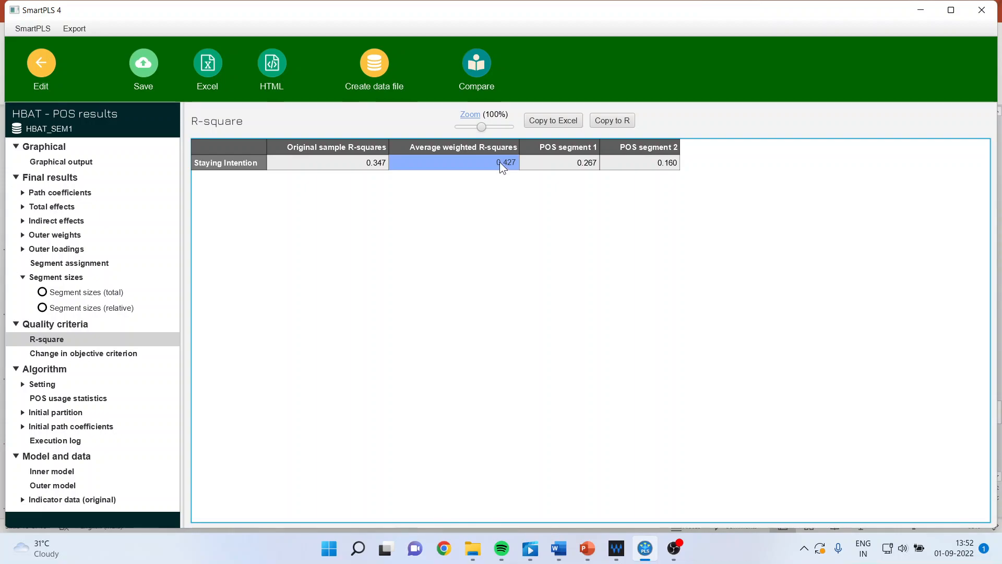
left_click(363, 161)
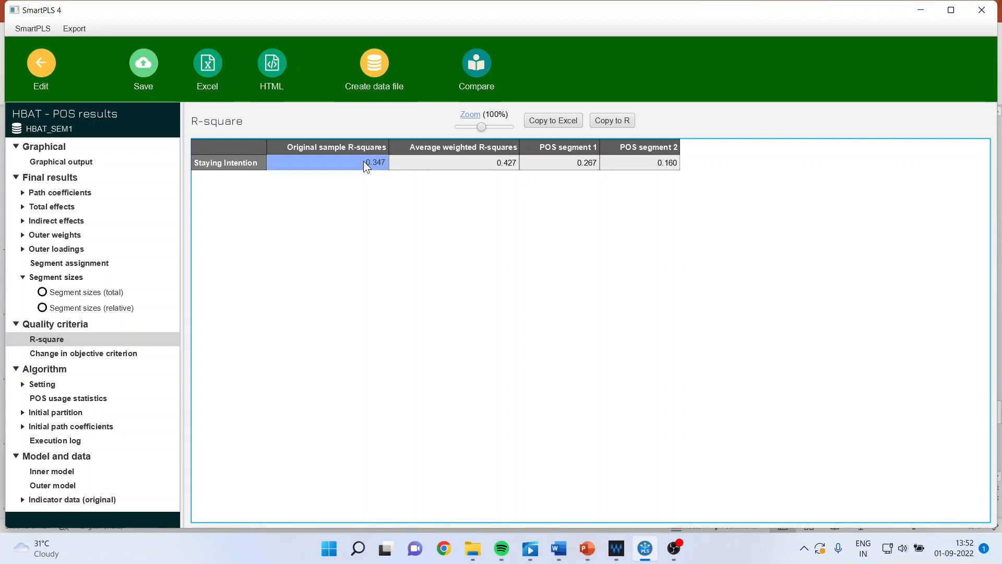
left_click(484, 161)
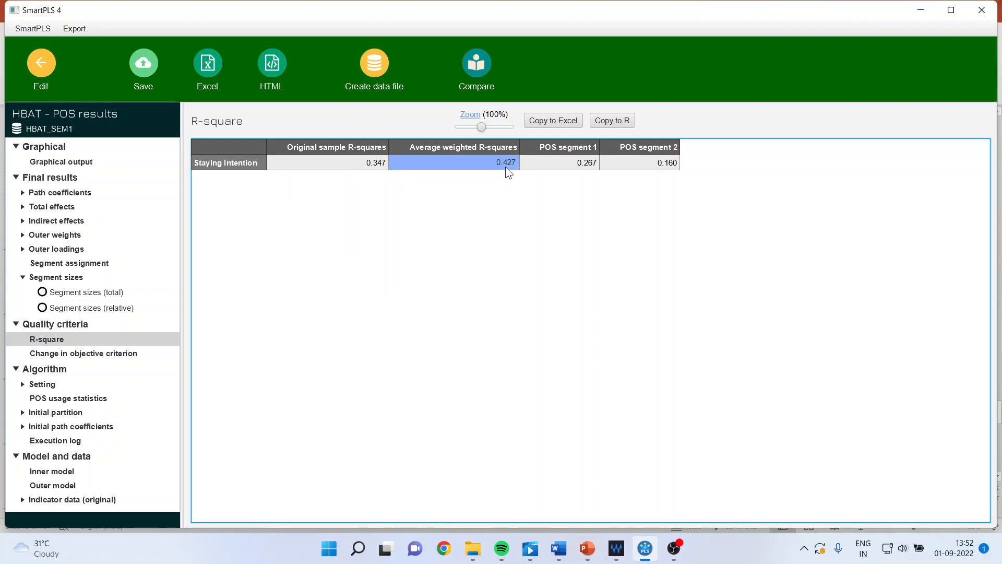
left_click(372, 163)
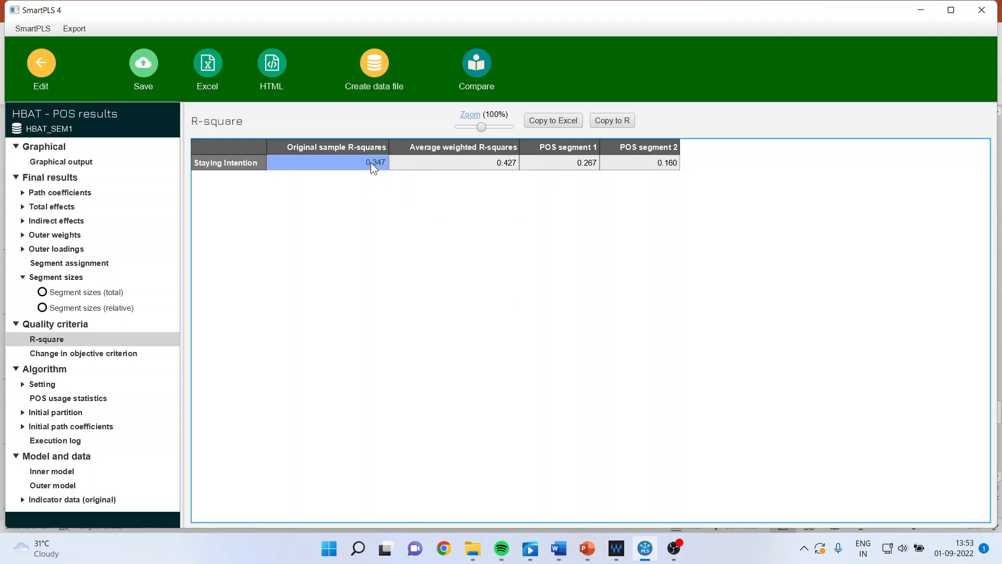
left_click(489, 165)
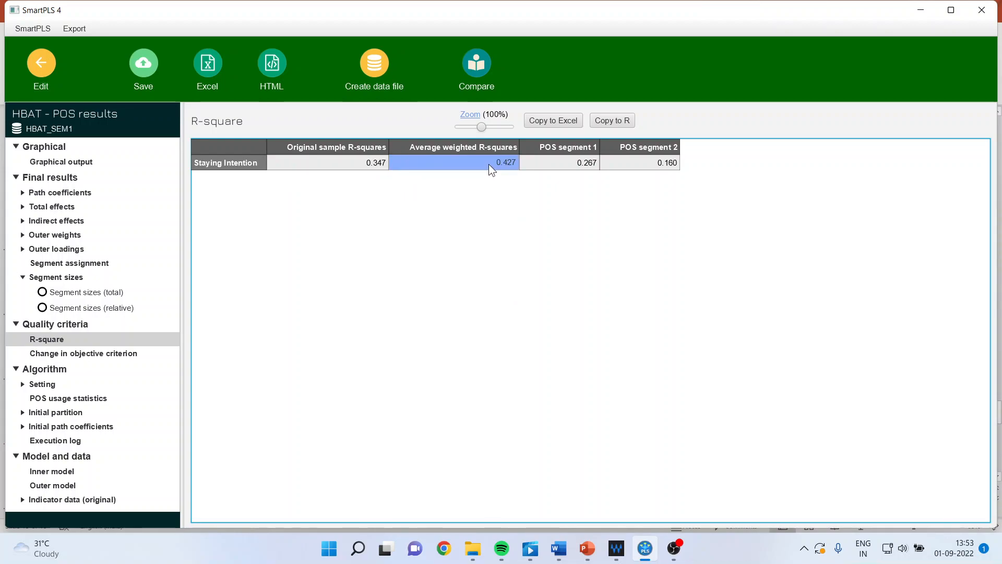
left_click(360, 162)
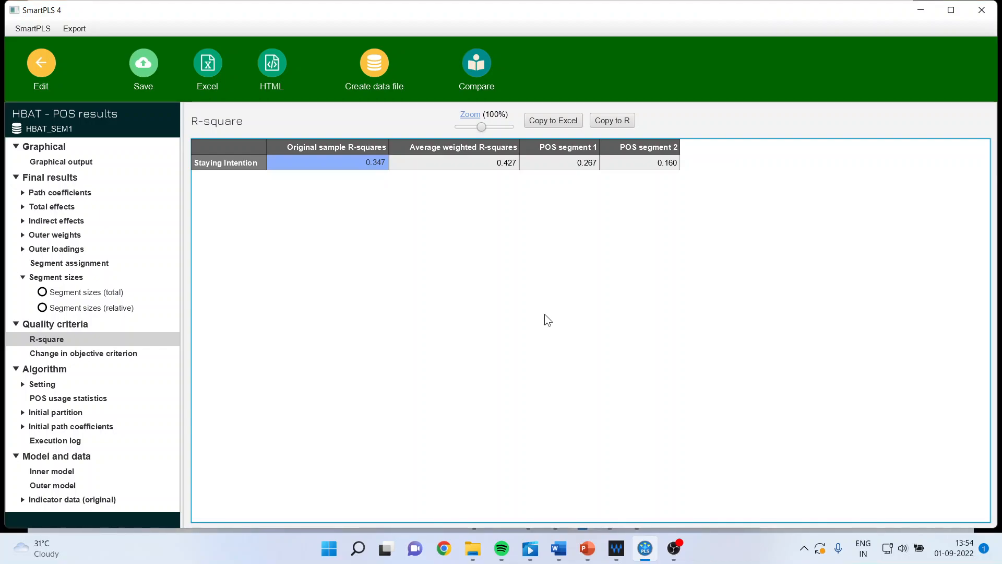
left_click(502, 163)
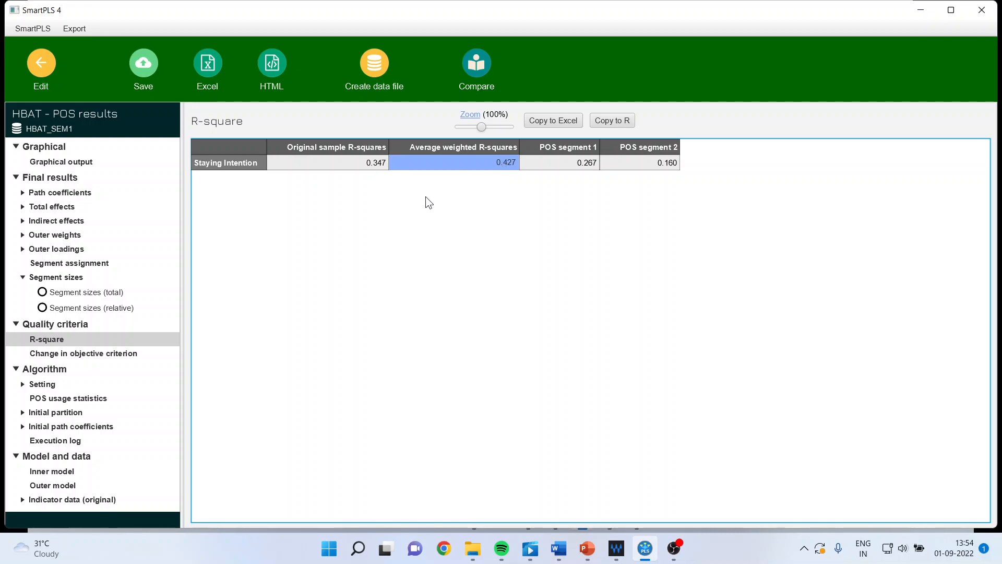
left_click(363, 167)
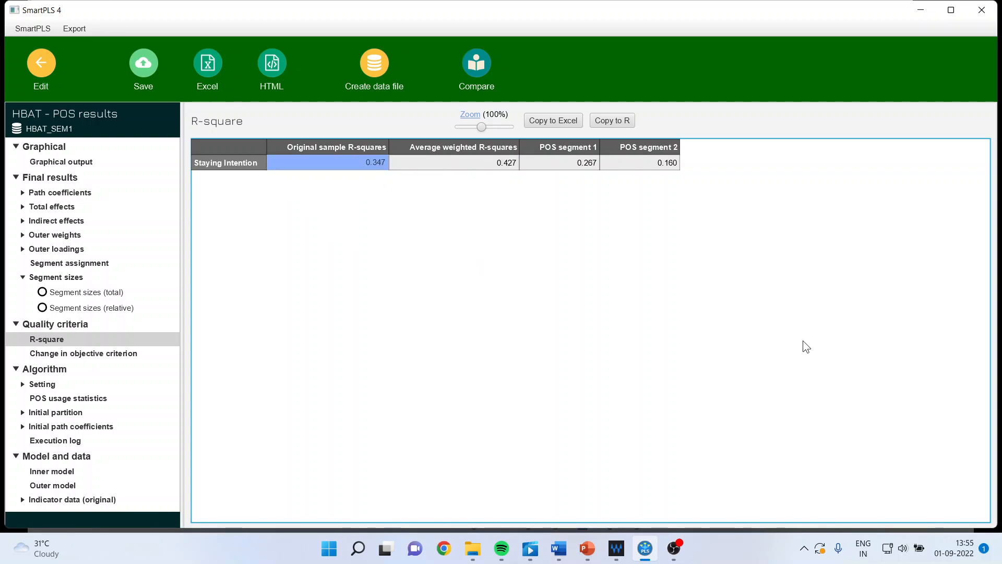
left_click(505, 161)
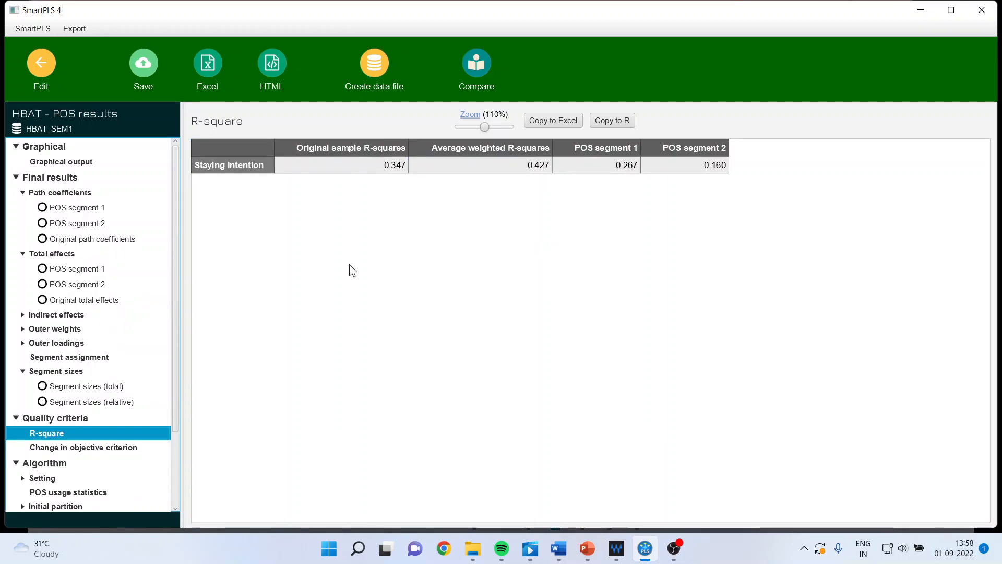
Step: Compare the original path coefficients to Staying Intention with those of POS segment 1 and POS segment 2
left_click(97, 238)
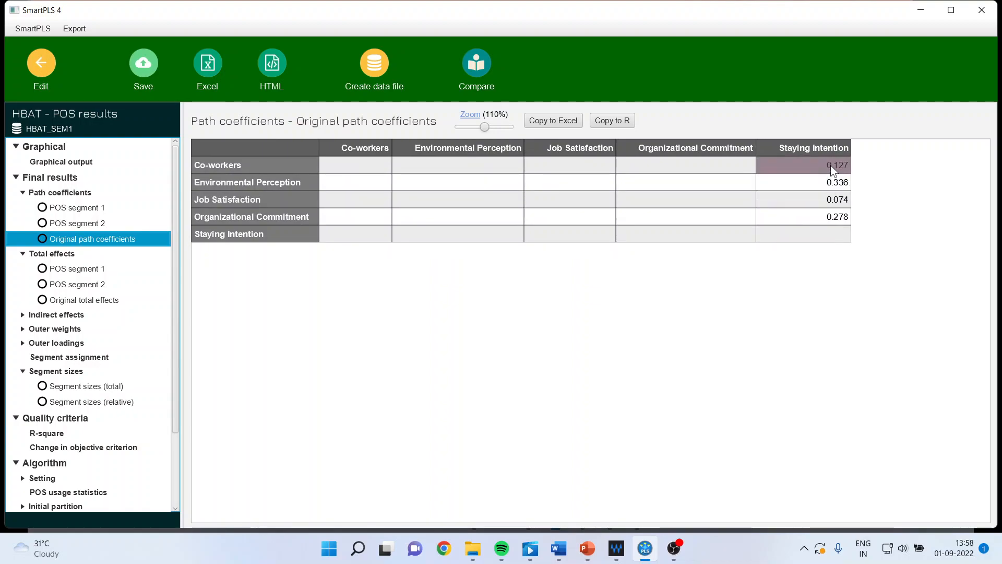
left_click(85, 206)
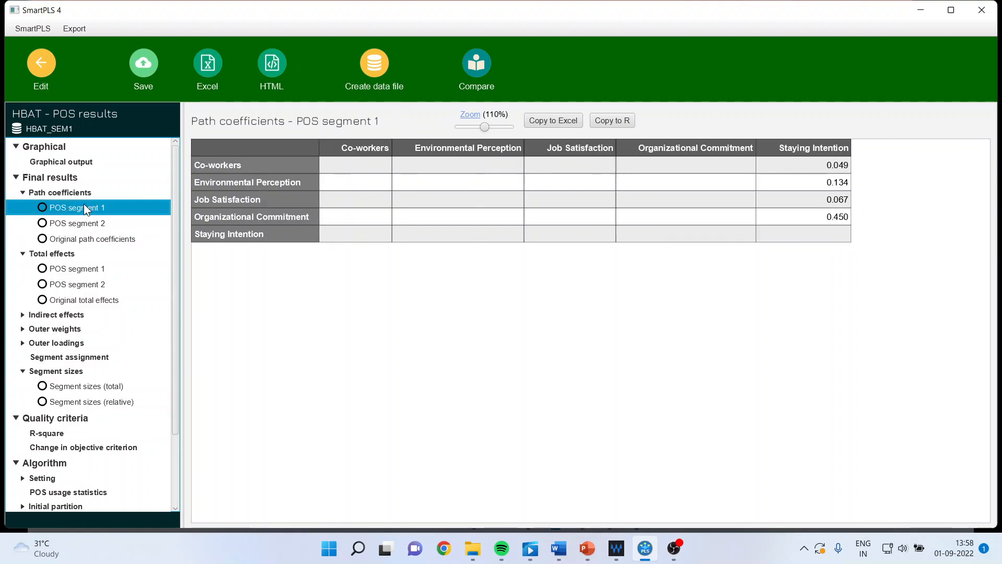
left_click(90, 224)
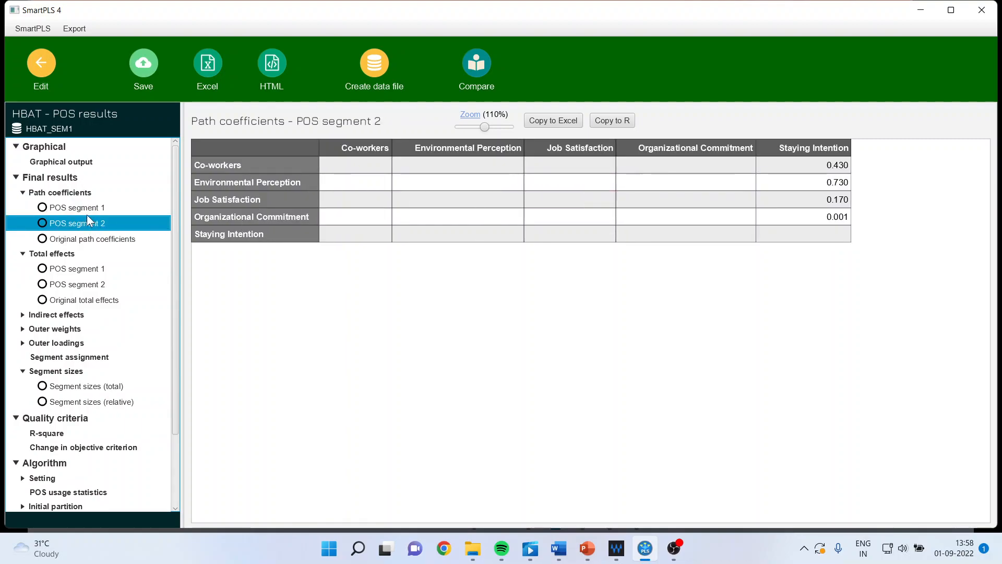
left_click(86, 209)
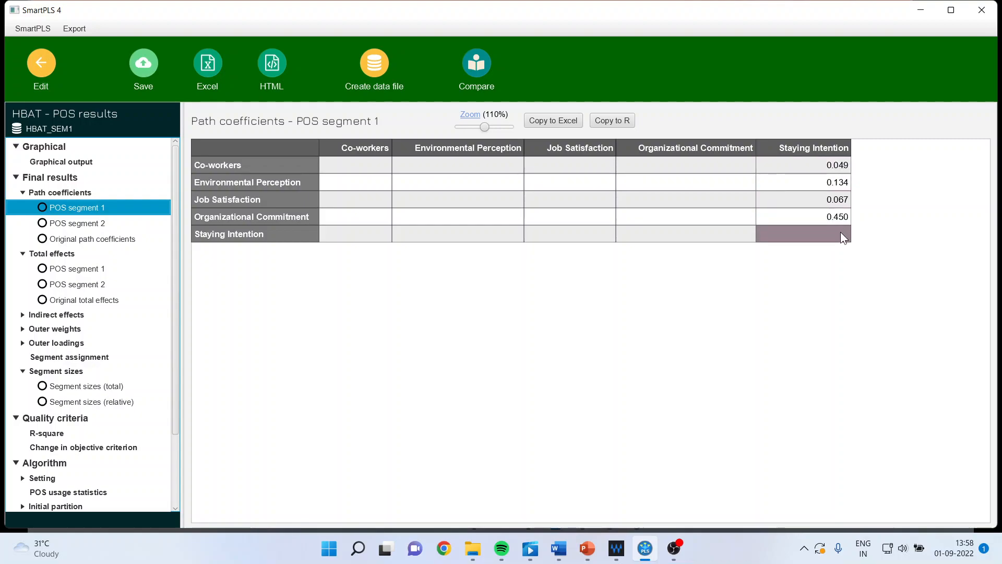
left_click(103, 223)
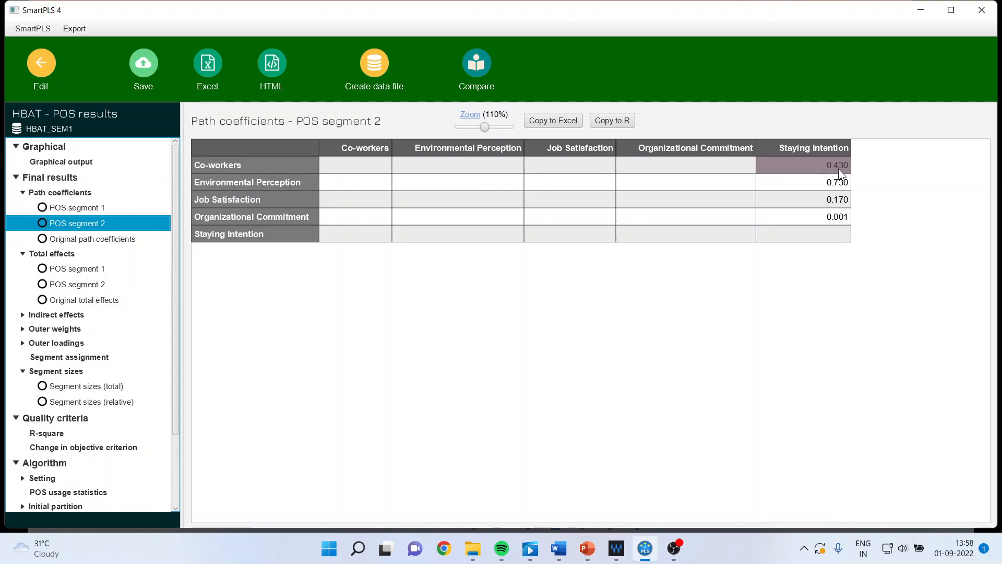
Step: Compare the graphical output of Segment 1 and Segment 2, including the R-square results of Staying Intention
left_click(84, 159)
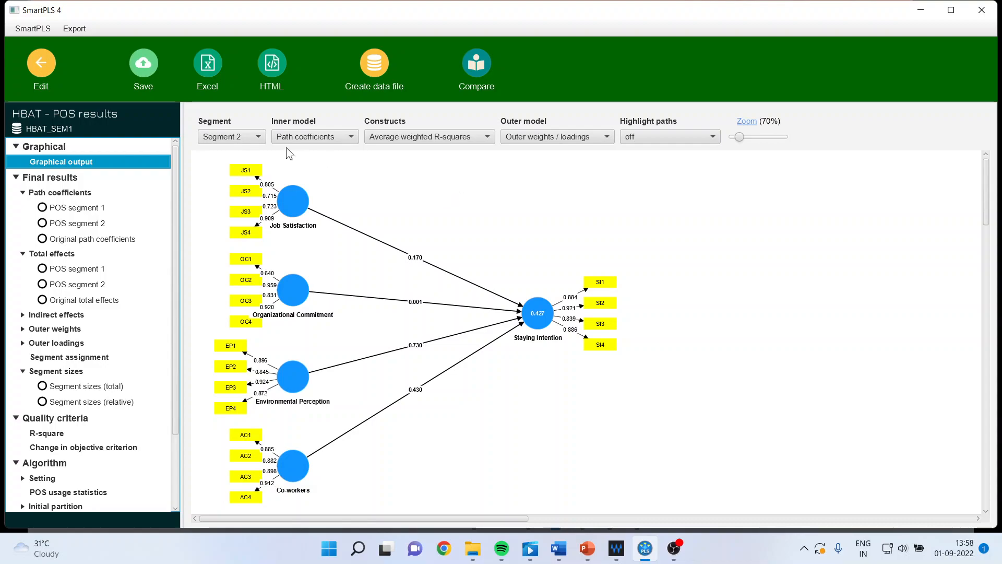
left_click(255, 137)
left_click(229, 151)
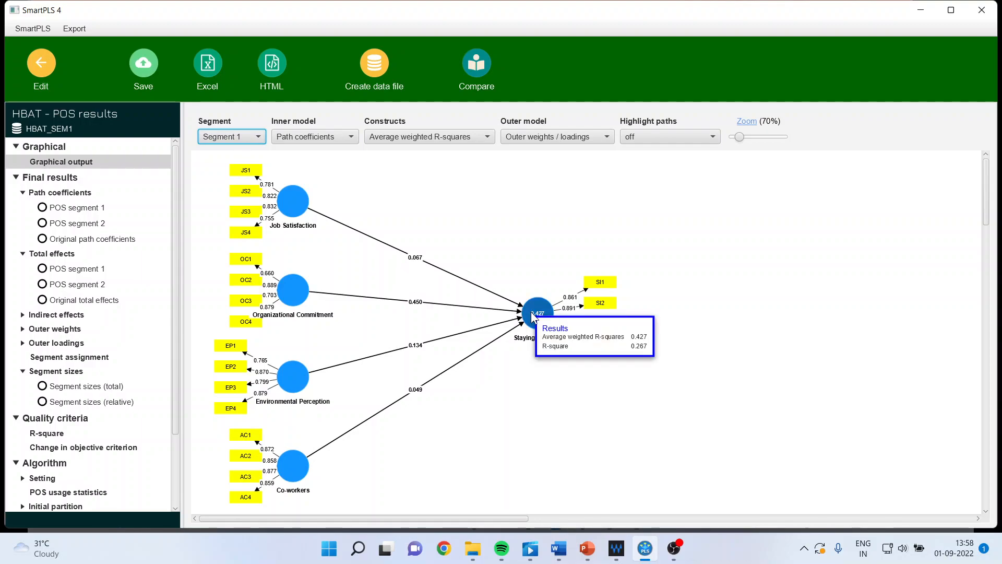
left_click(258, 137)
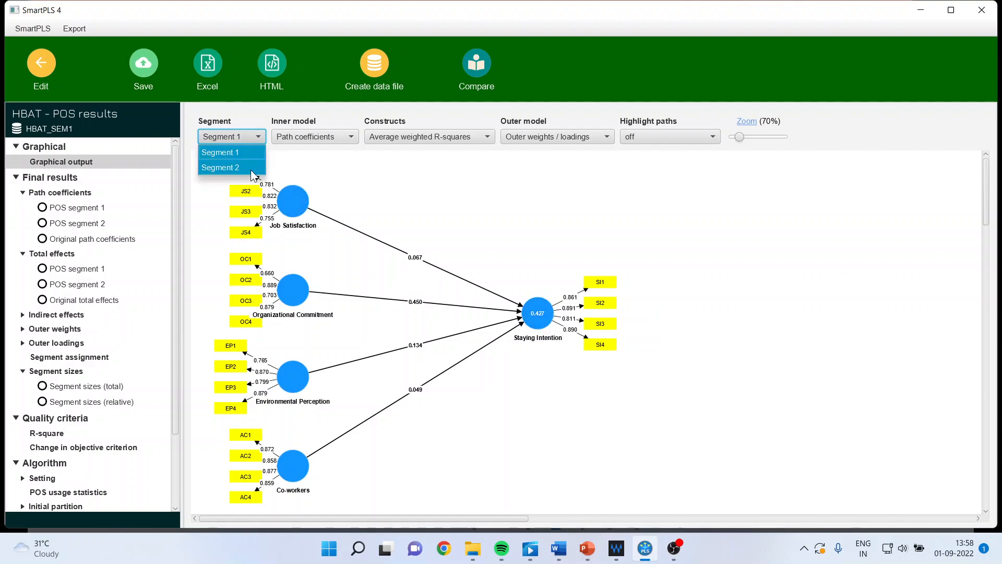
left_click(250, 169)
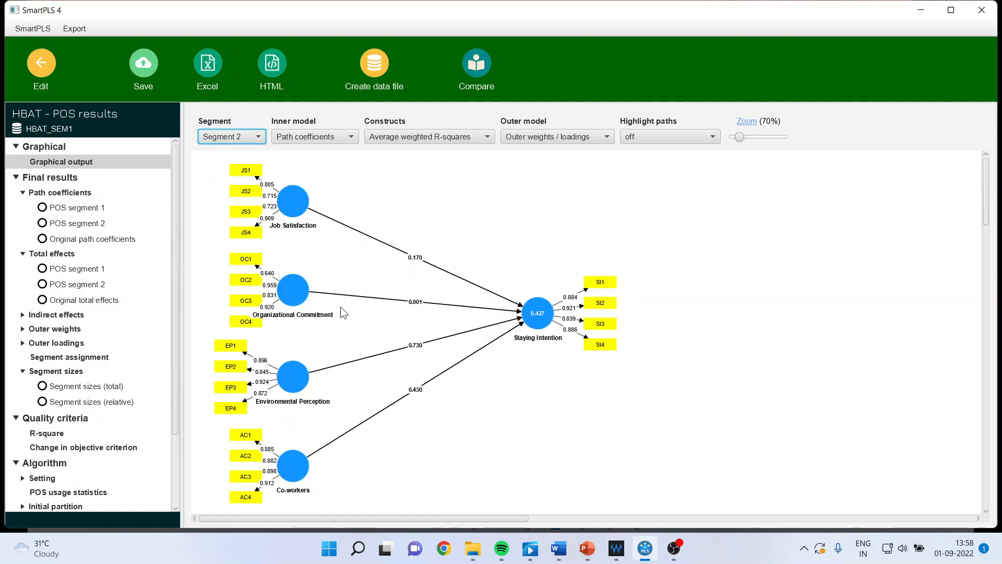
Step: Compare the path coefficients to Staying Intention between Segment 1 and Segment 2 in the graphical output
left_click(257, 139)
left_click(249, 154)
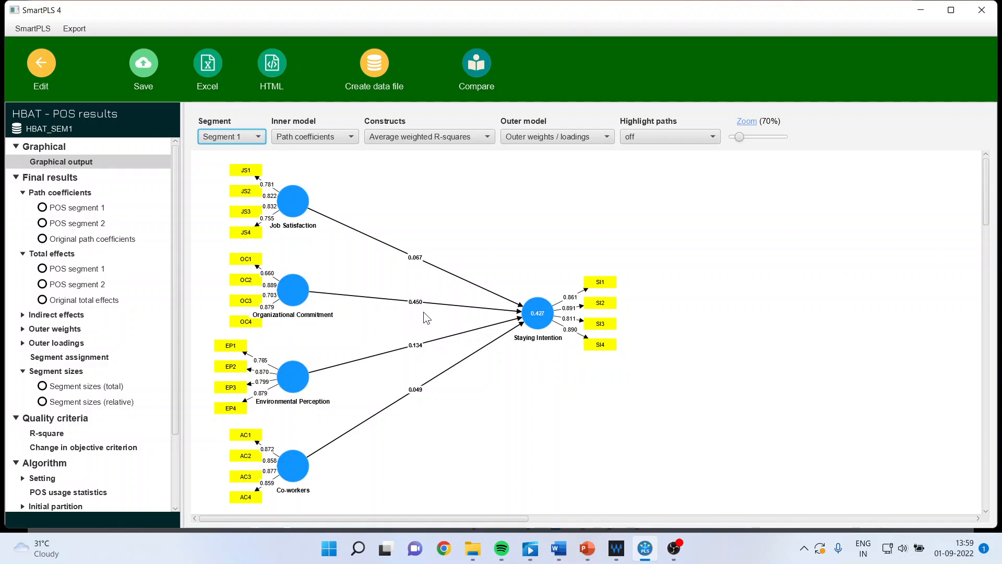
left_click(258, 137)
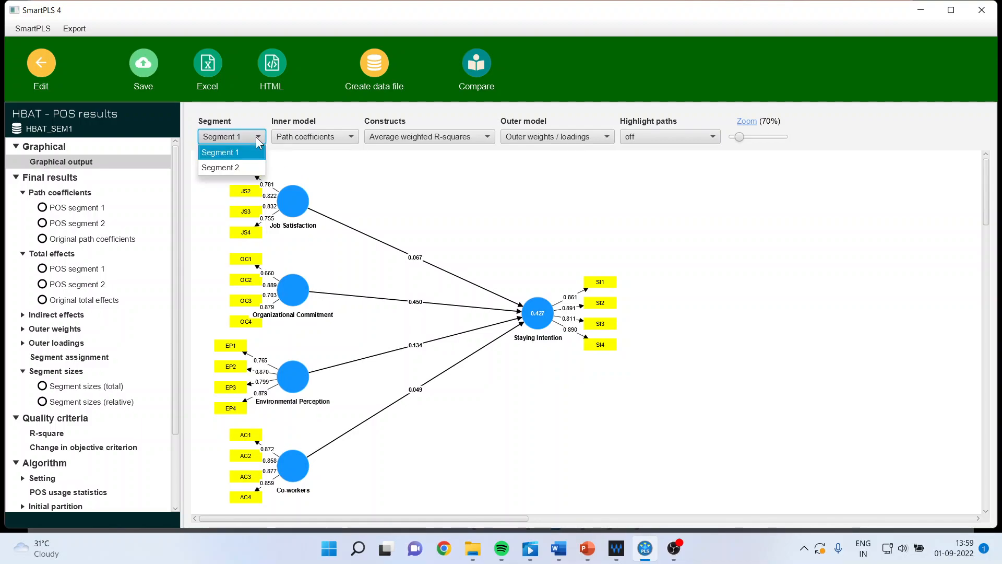
left_click(251, 166)
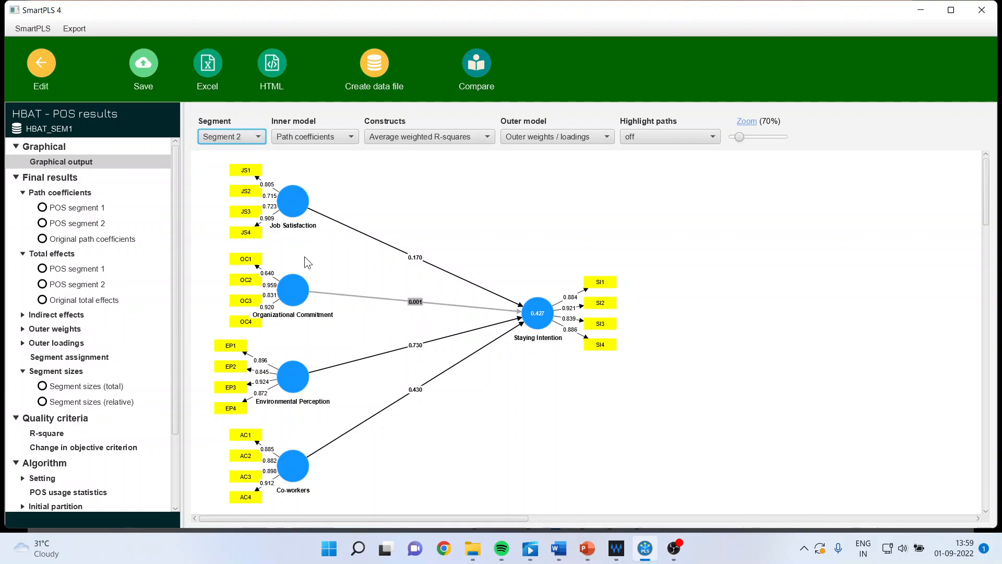
left_click(257, 139)
left_click(256, 151)
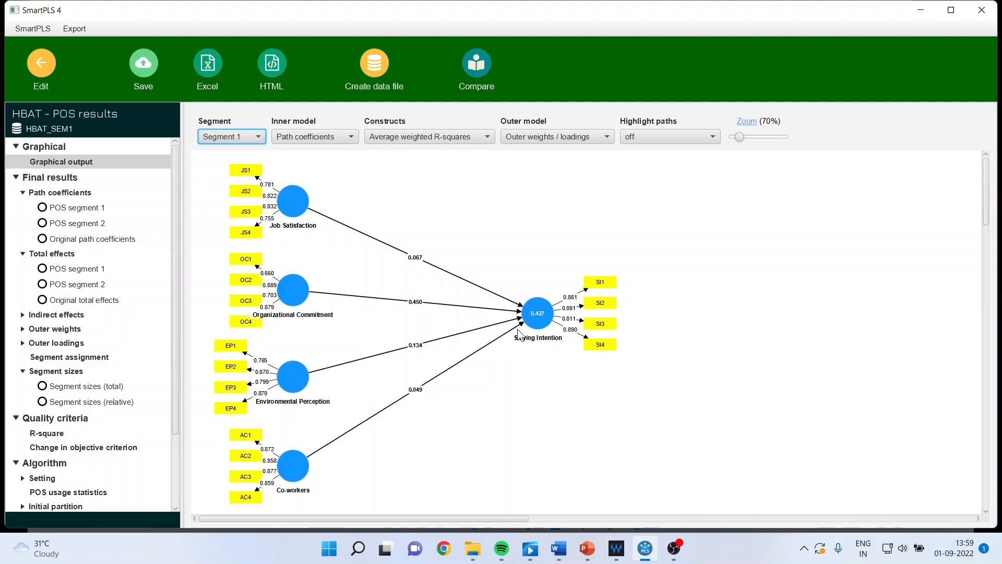
left_click(258, 137)
left_click(258, 167)
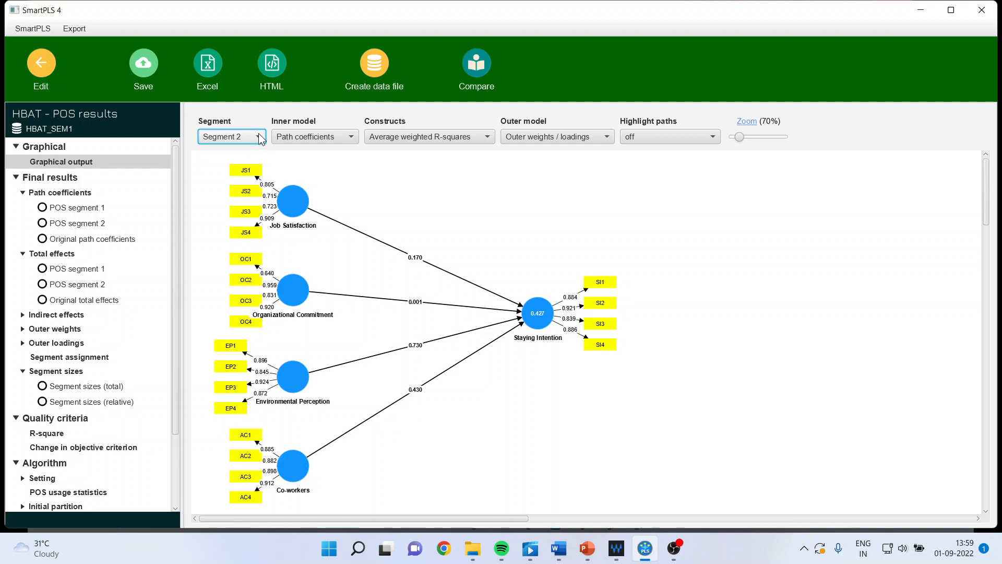
left_click(250, 135)
left_click(252, 154)
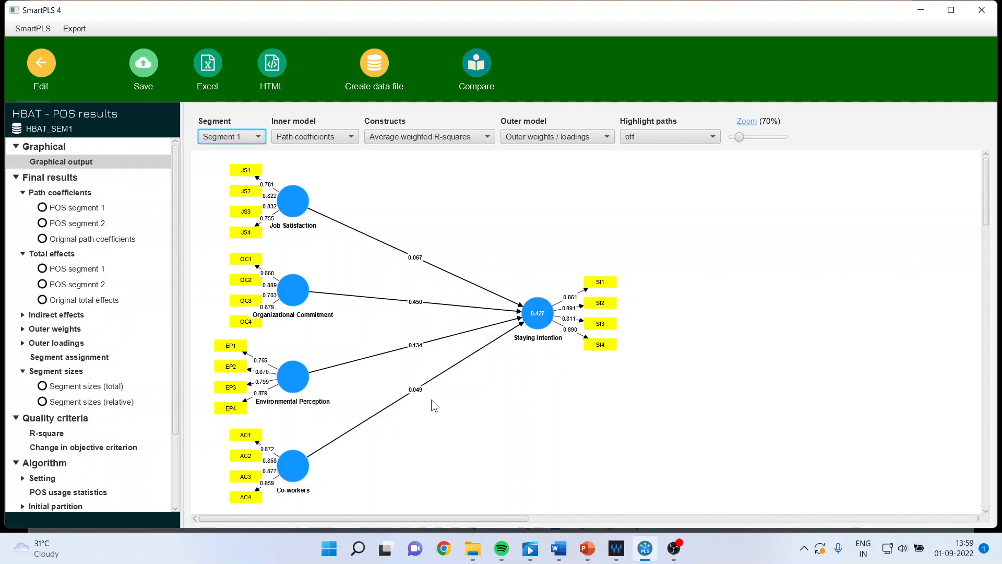
left_click(258, 135)
left_click(252, 165)
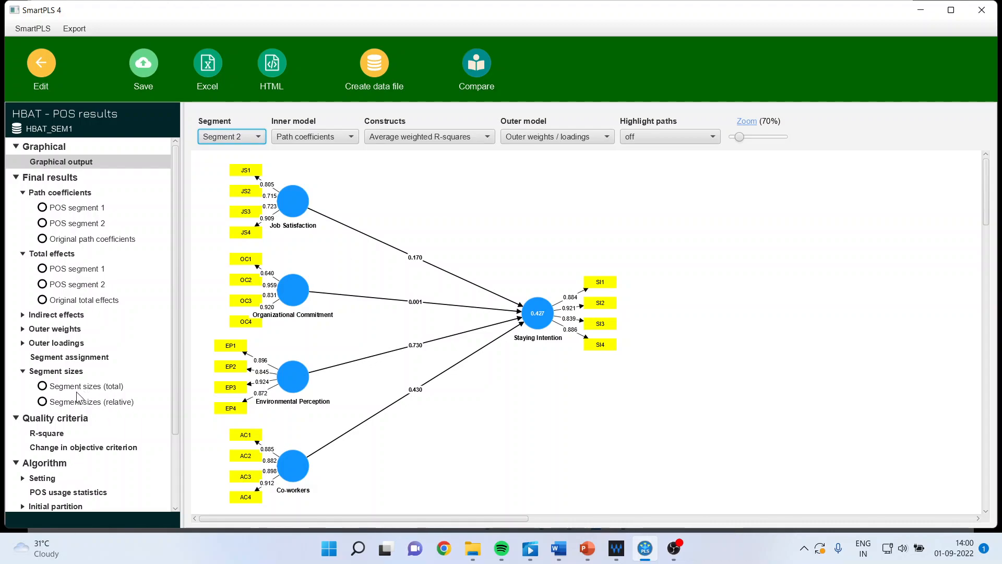
Step: From the segment assignment results, create the data file "HBAT_SEM1 derived from POS results" in the demo project, including manifest variable scores, group assignments and other columns
left_click(77, 356)
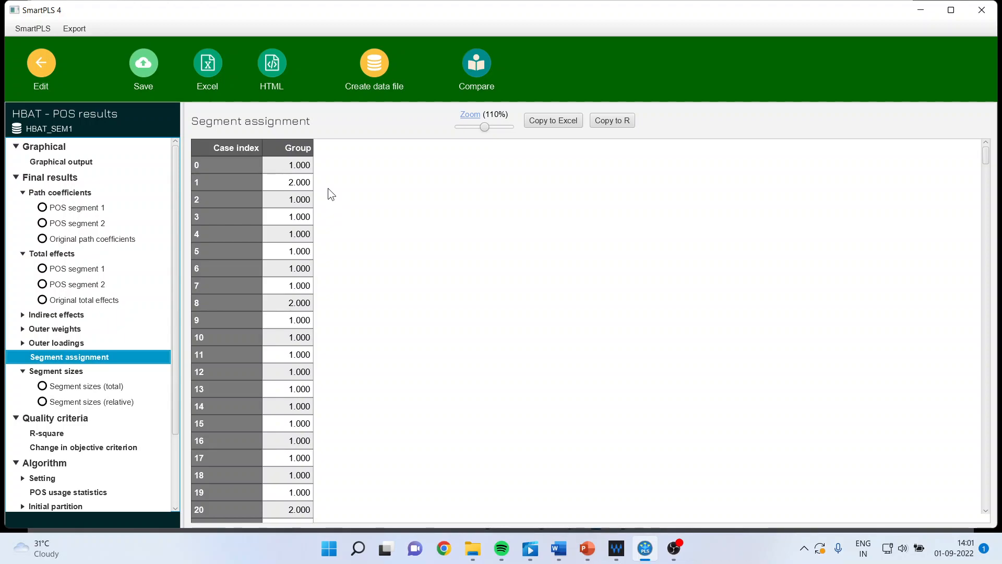
left_click(370, 73)
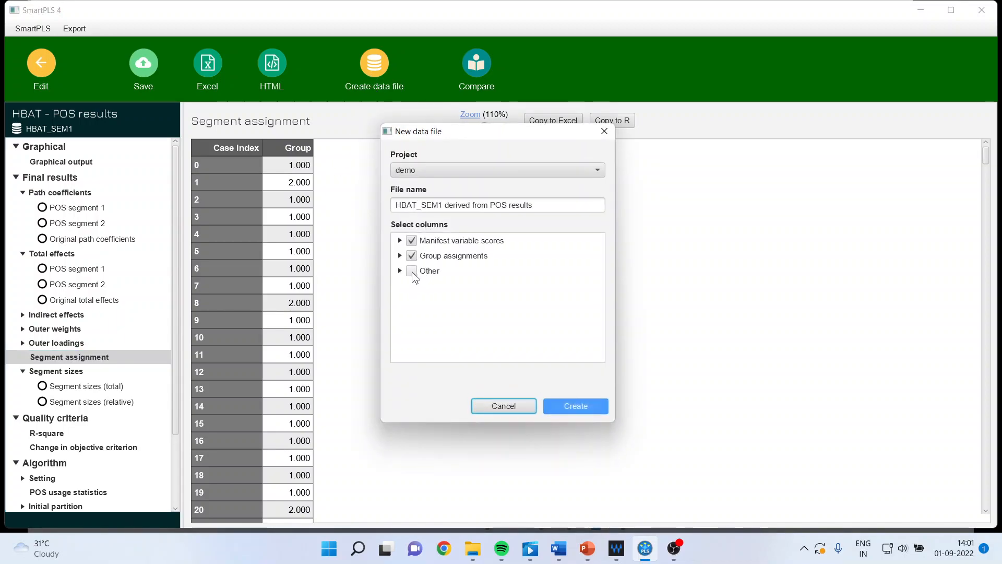
left_click(412, 271)
left_click(569, 406)
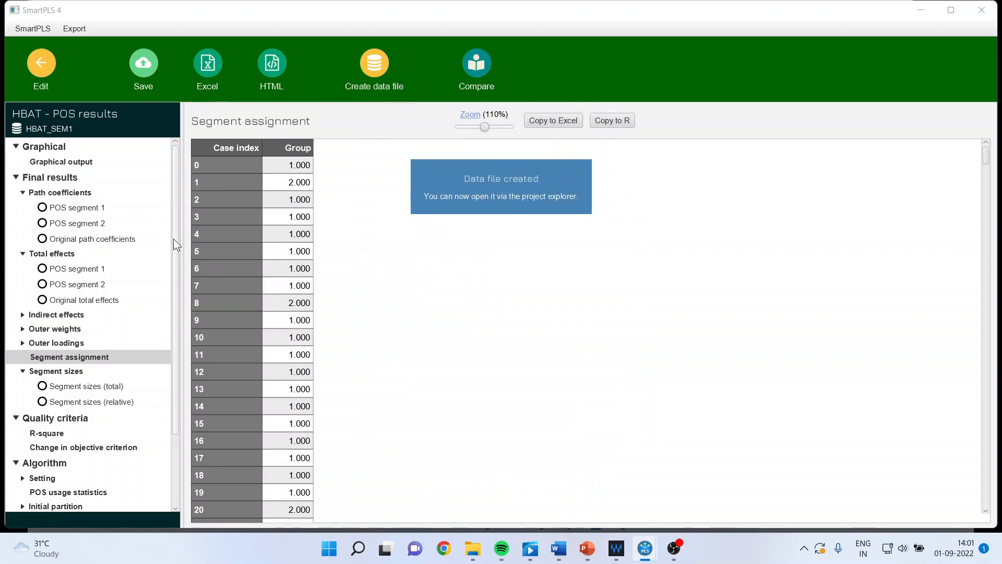
Step: Open the "HBAT_SEM1 derived from POS results" data file from the demo project and review its indicators down to Final partition
left_click(43, 72)
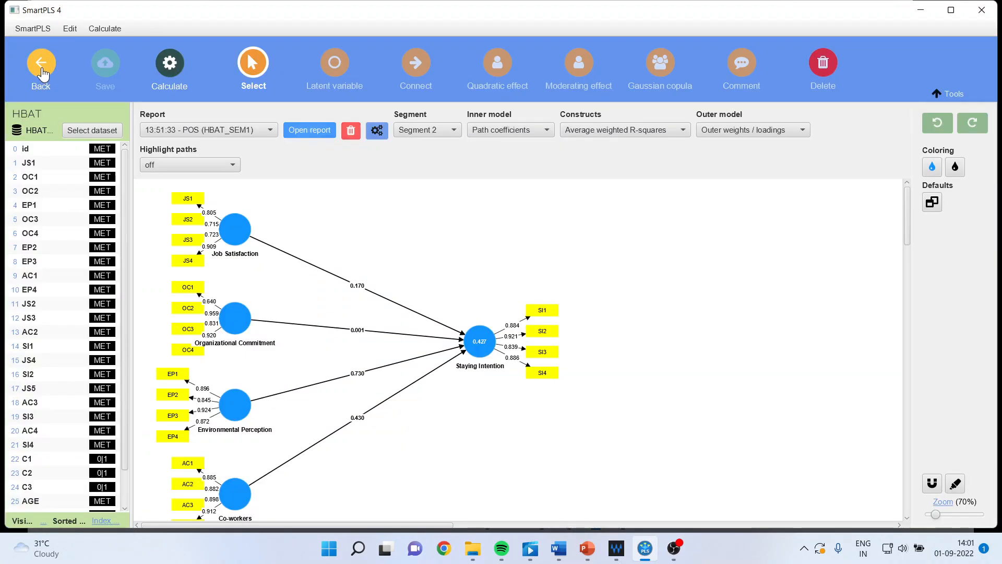
left_click(42, 72)
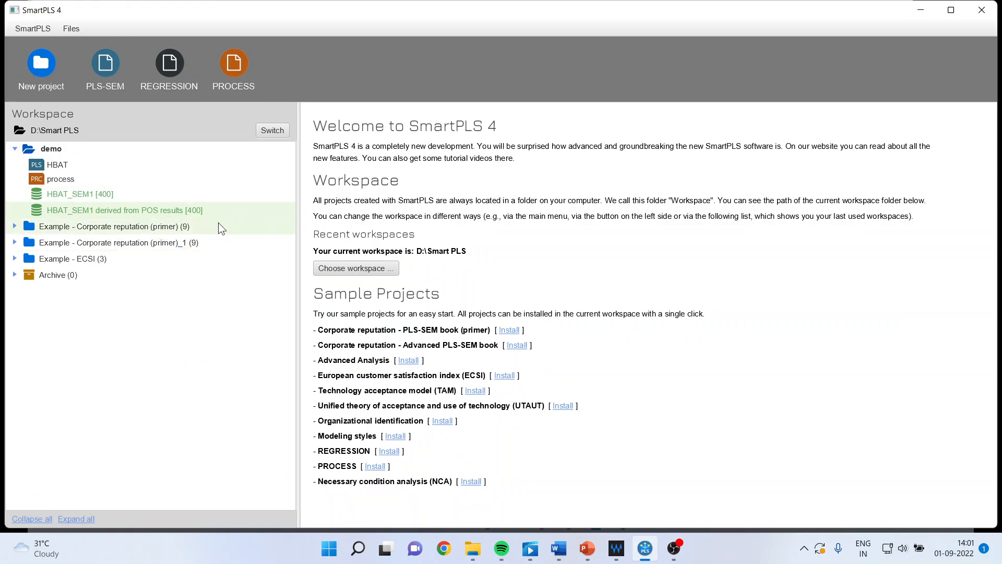
double_click(190, 209)
scroll(419, 306, "down", 5)
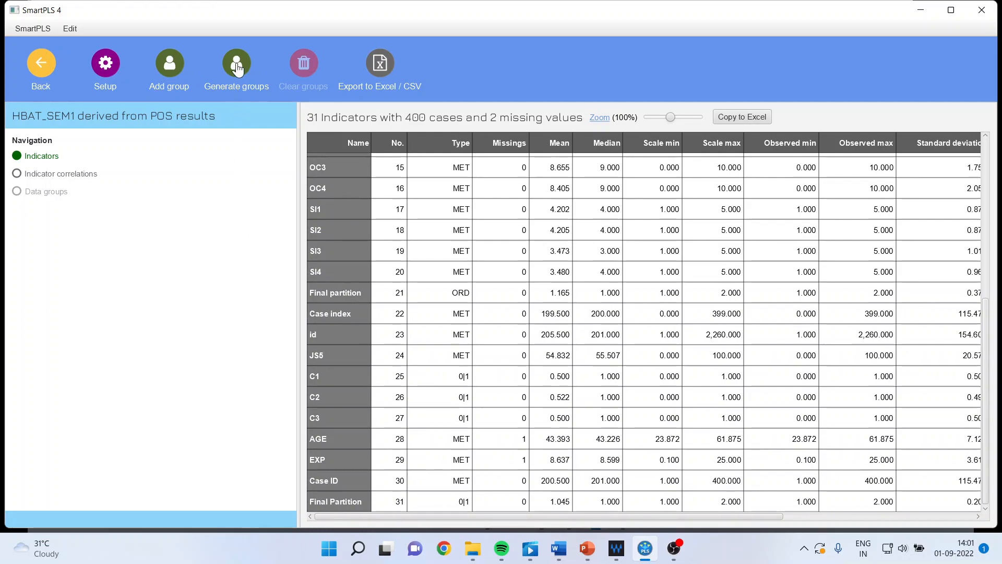
Step: Generate data groups from the "$12 - Final partition" indicator with name pattern POS_$12 and a minimum of 10 cases per group
left_click(236, 62)
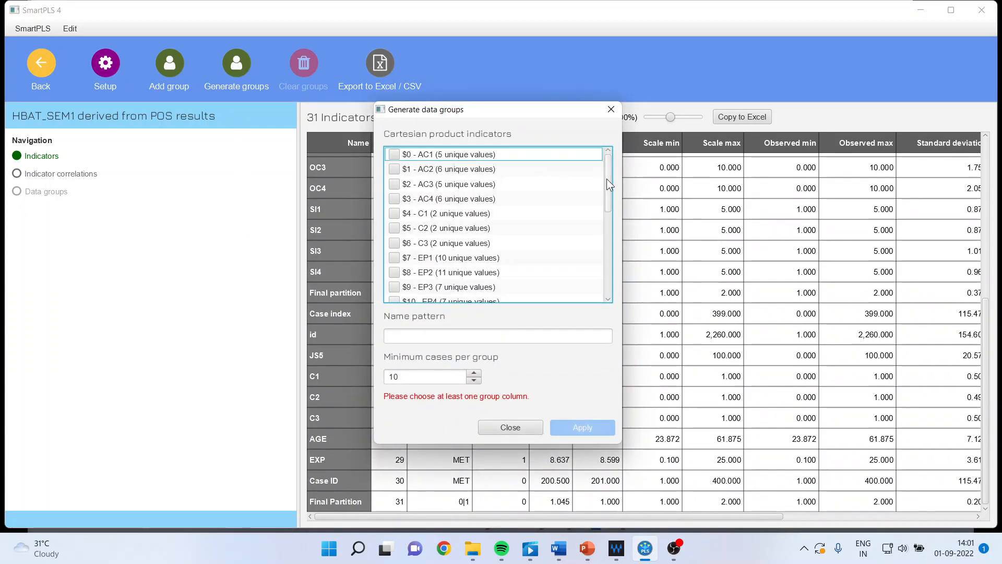
left_click_drag(607, 179, 597, 213)
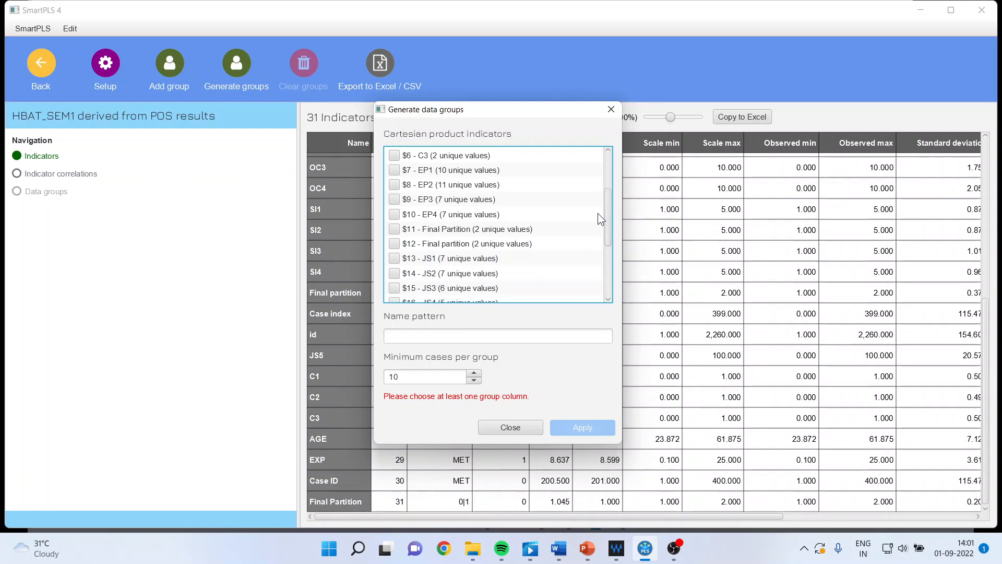
left_click(394, 244)
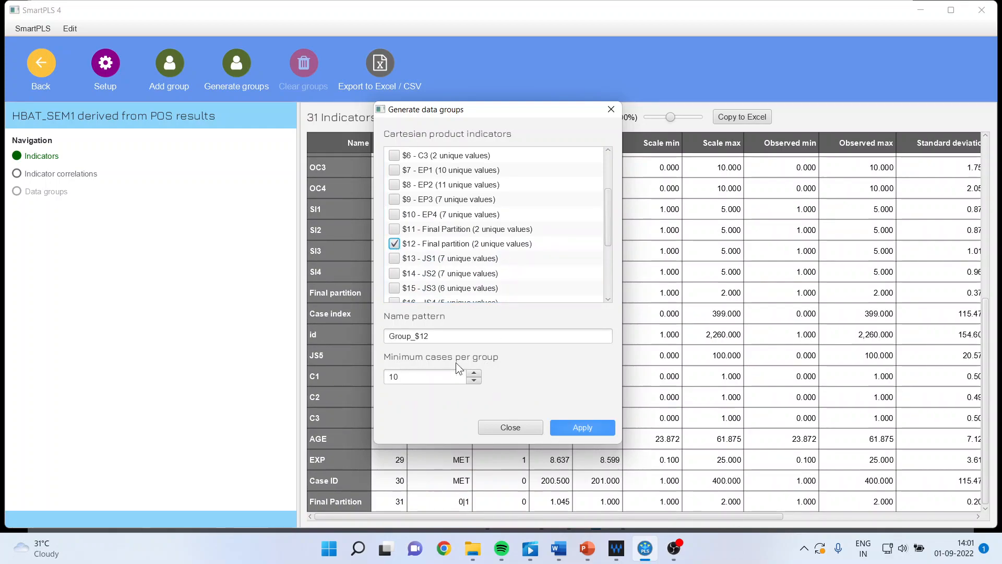
left_click(412, 337)
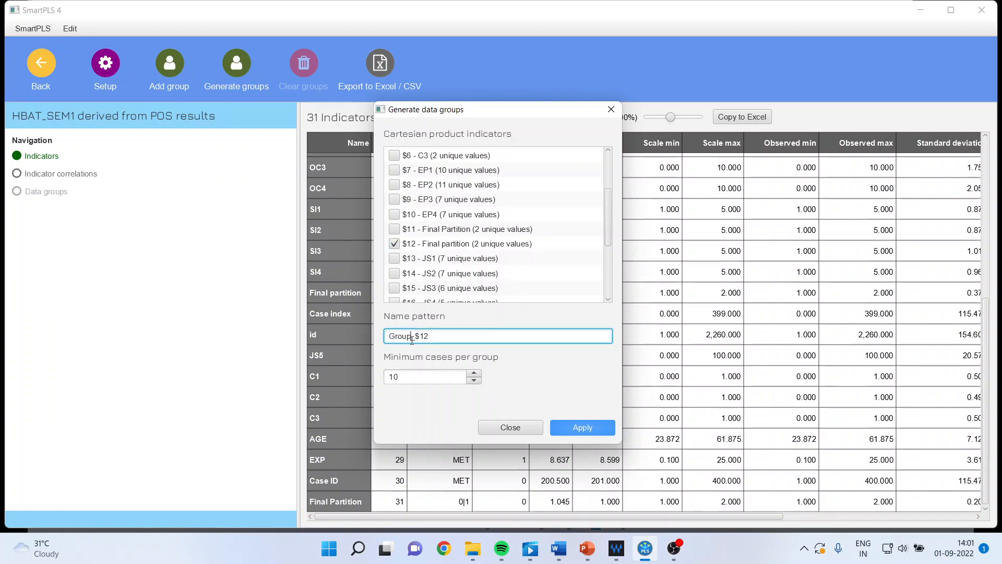
key("BackSpace")
key("BackSpace")
key("BackSpace")
key("BackSpace")
key("BackSpace")
type("POS")
left_click(584, 428)
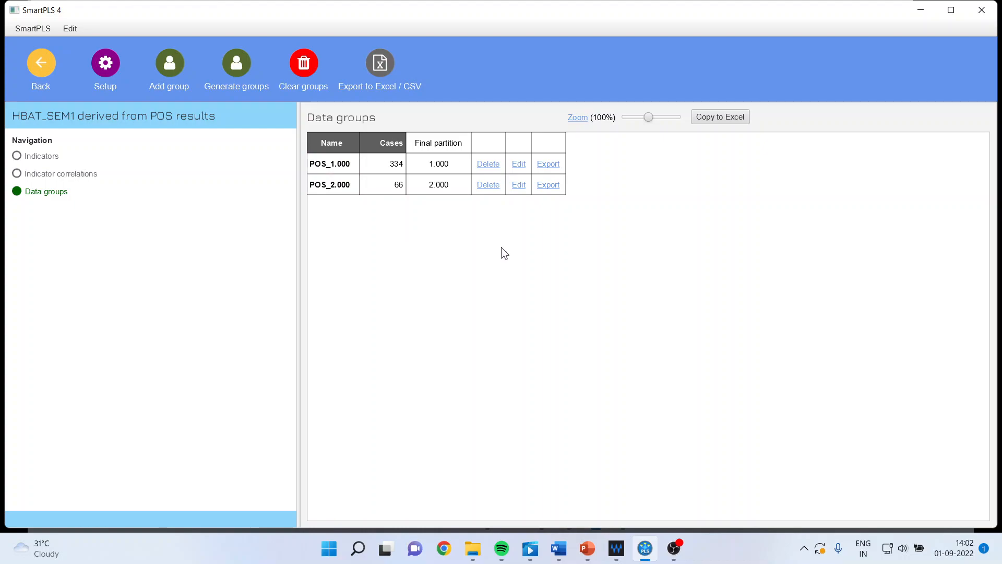
Step: Open the HBAT model from the demo project and switch its dataset to "HBAT_SEM1 derived from POS results"
left_click(42, 70)
left_click(160, 212)
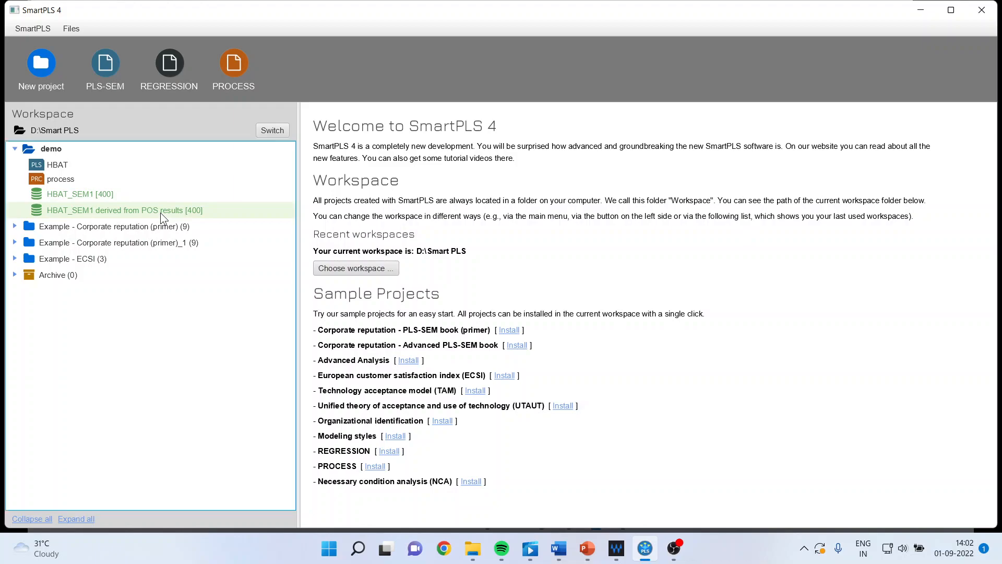
double_click(161, 212)
left_click(44, 71)
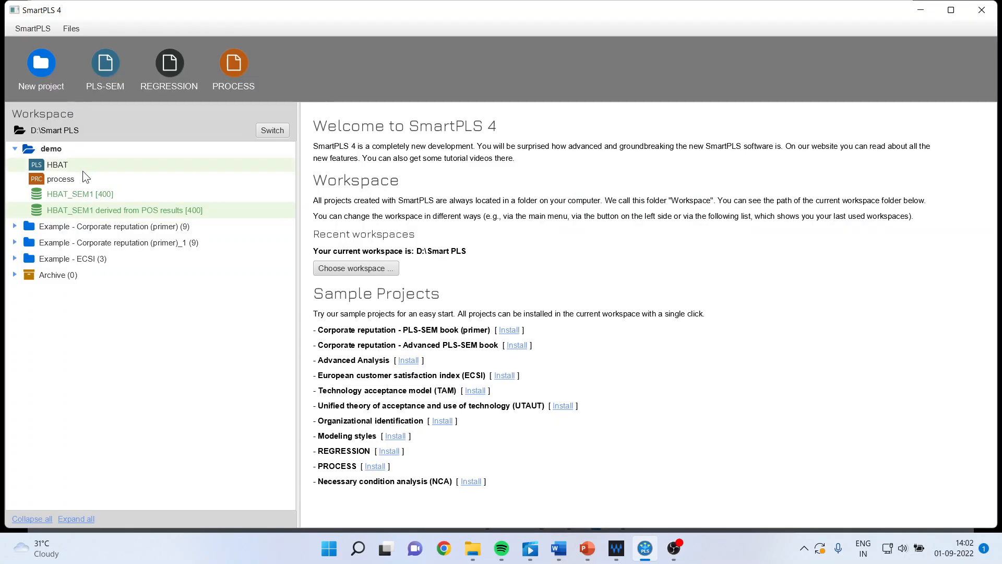
double_click(77, 167)
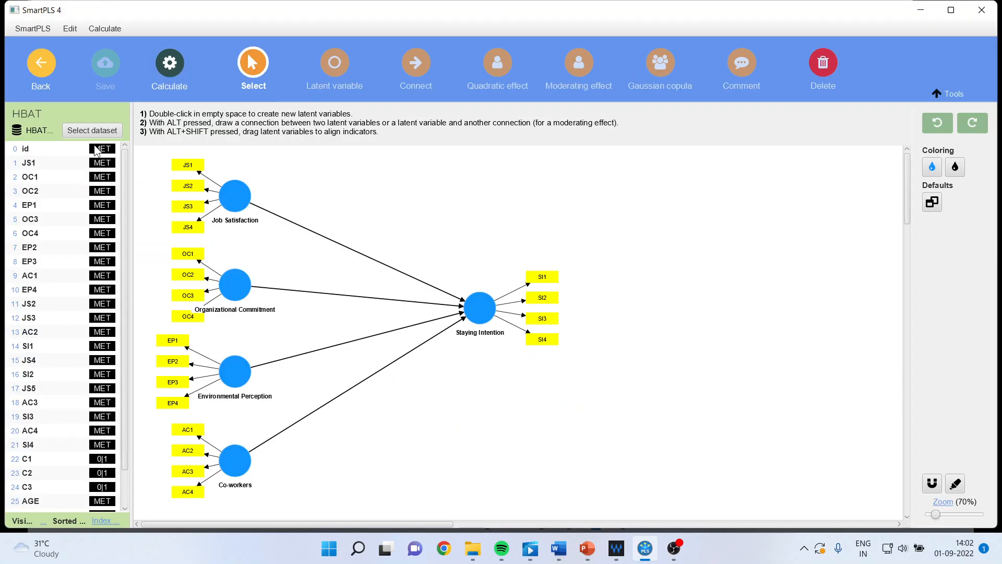
left_click(97, 130)
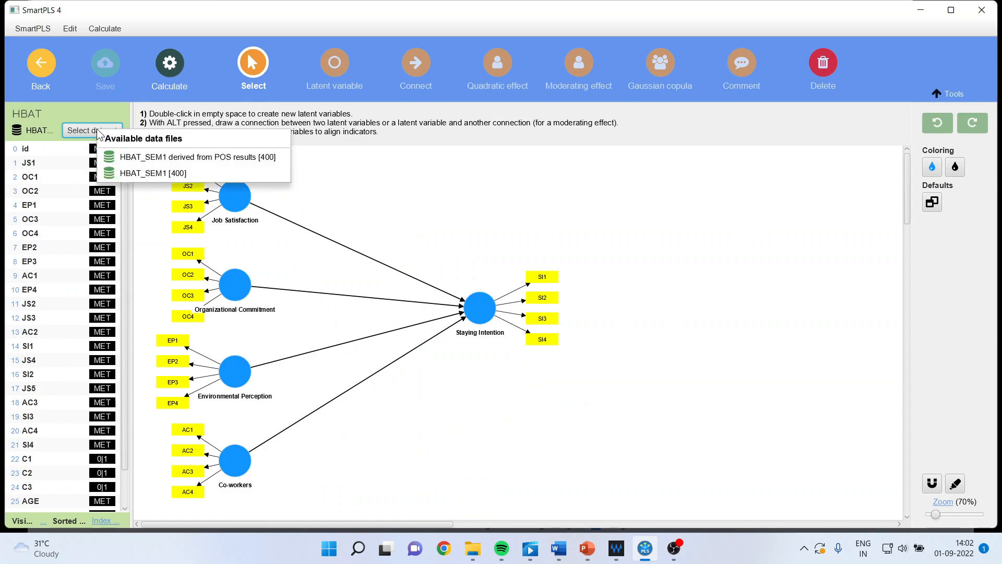
left_click(205, 161)
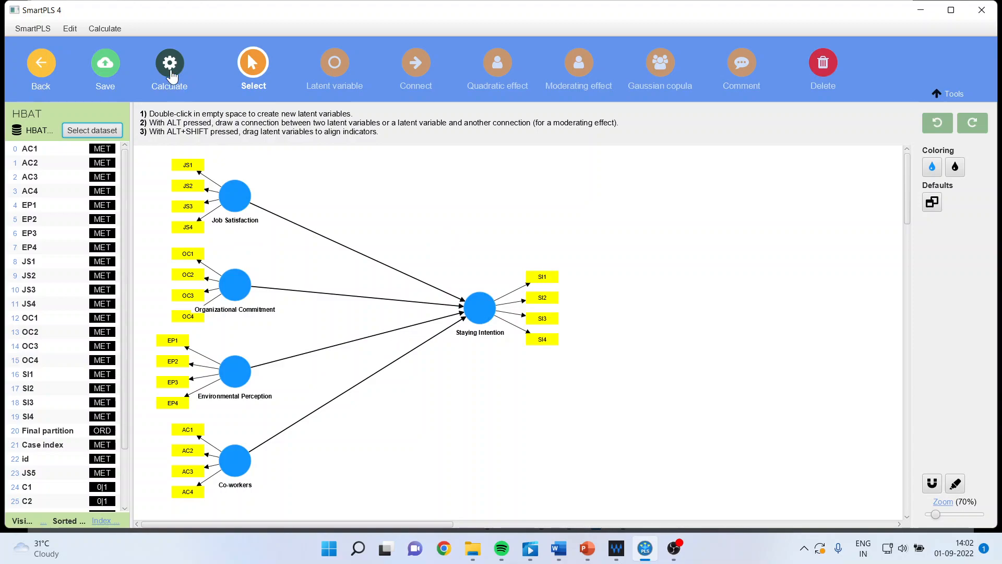
Step: Run a Bootstrap multigroup analysis on the HBAT model with POS_1.000 as group A and POS_2.000 as group B
left_click(172, 73)
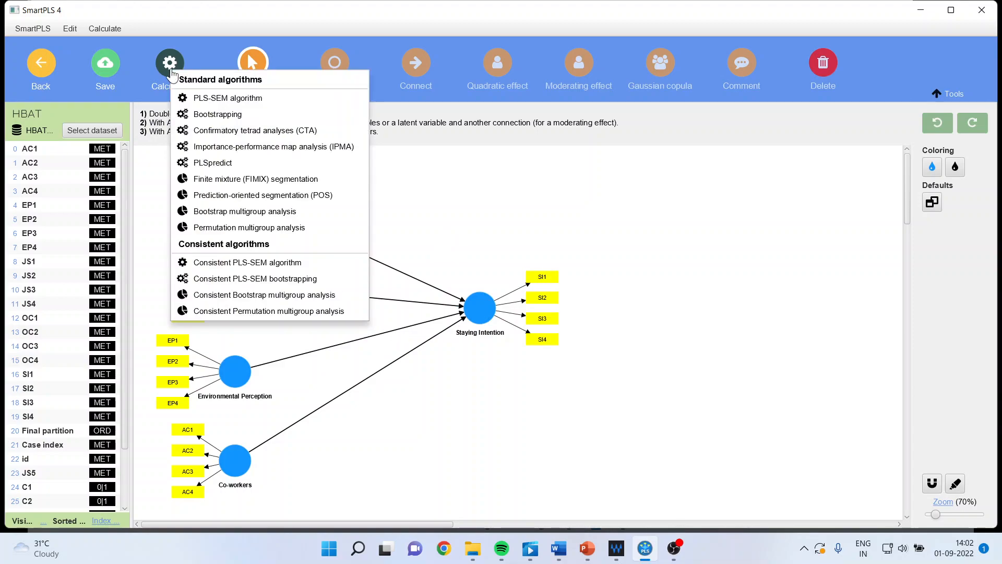
left_click(294, 211)
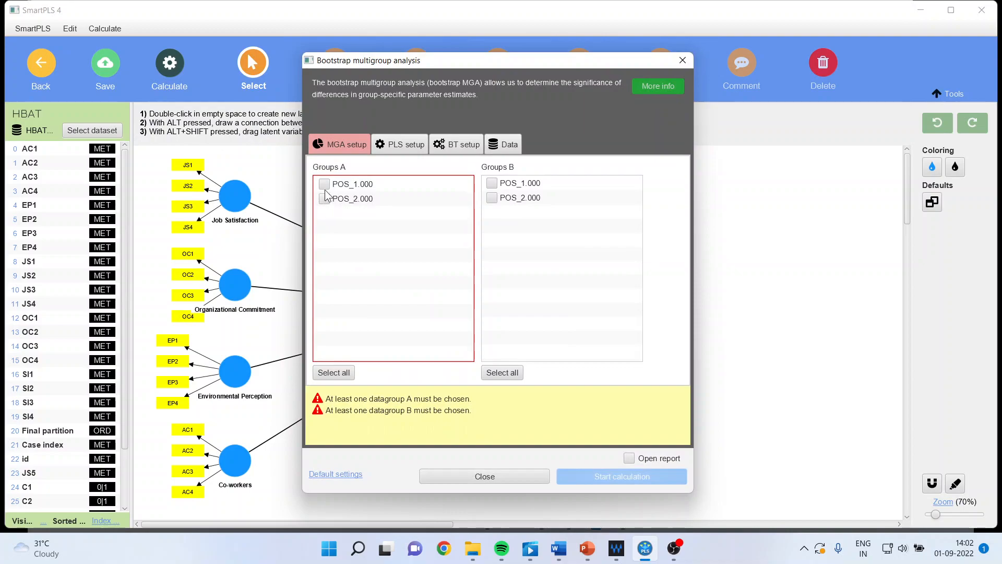
left_click(324, 184)
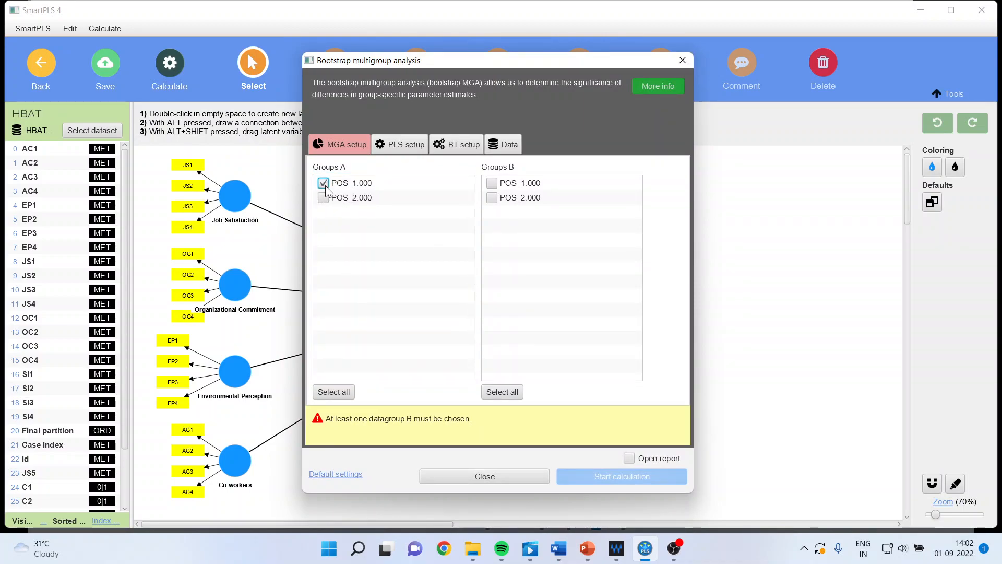
left_click(492, 198)
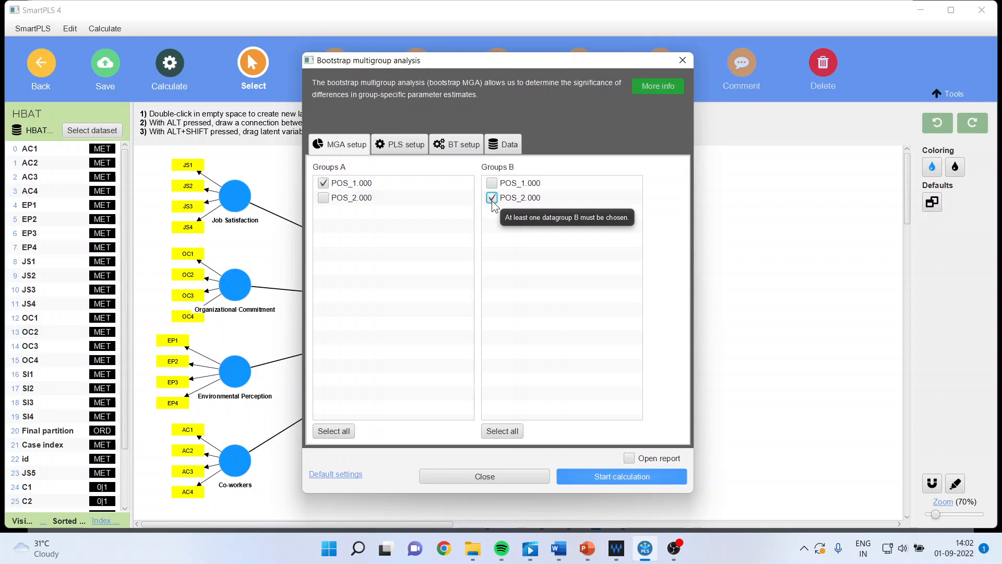
left_click(606, 478)
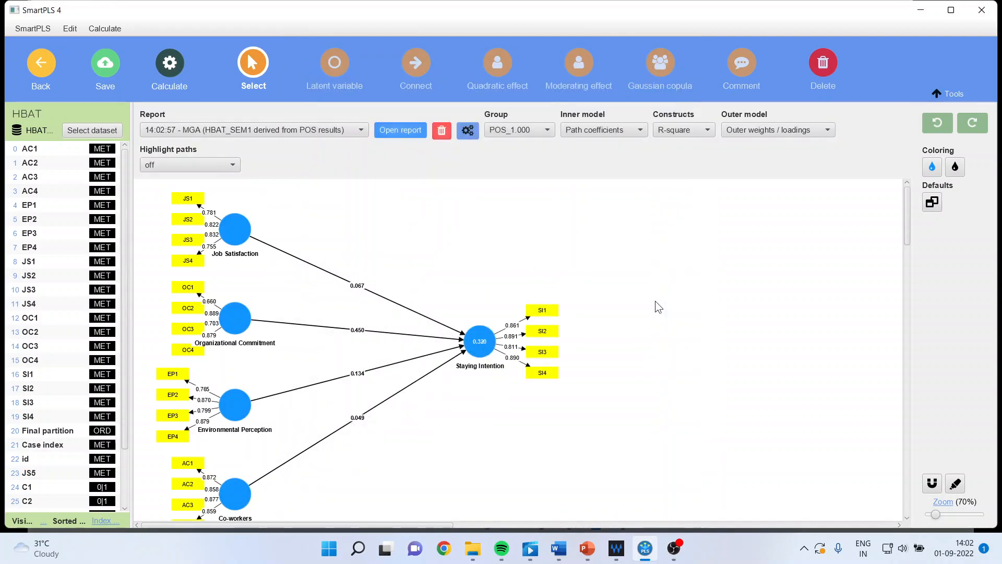
Step: Show the multigroup results for group POS_2.000 on the model and open the full MGA report
left_click(546, 130)
left_click(509, 157)
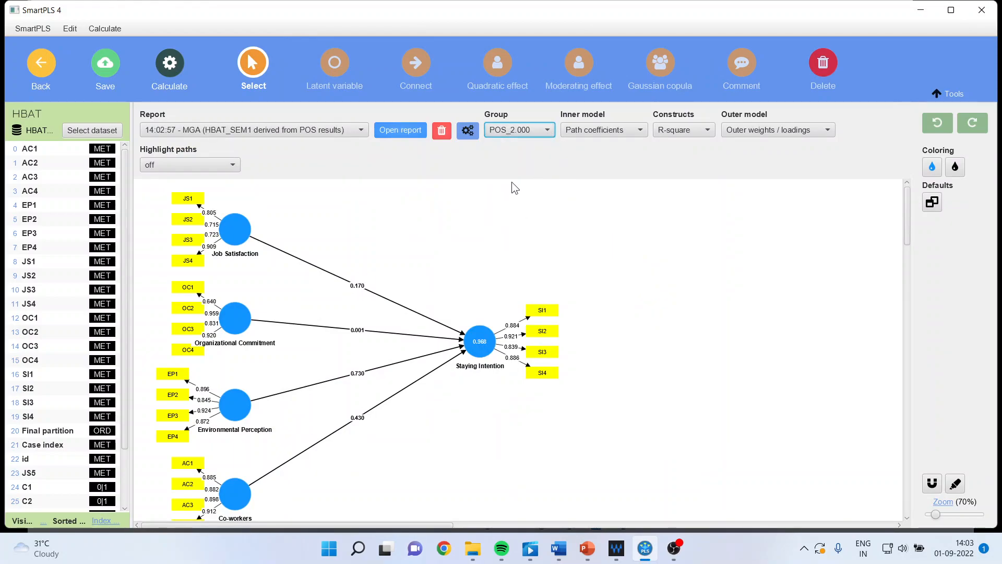
left_click(398, 129)
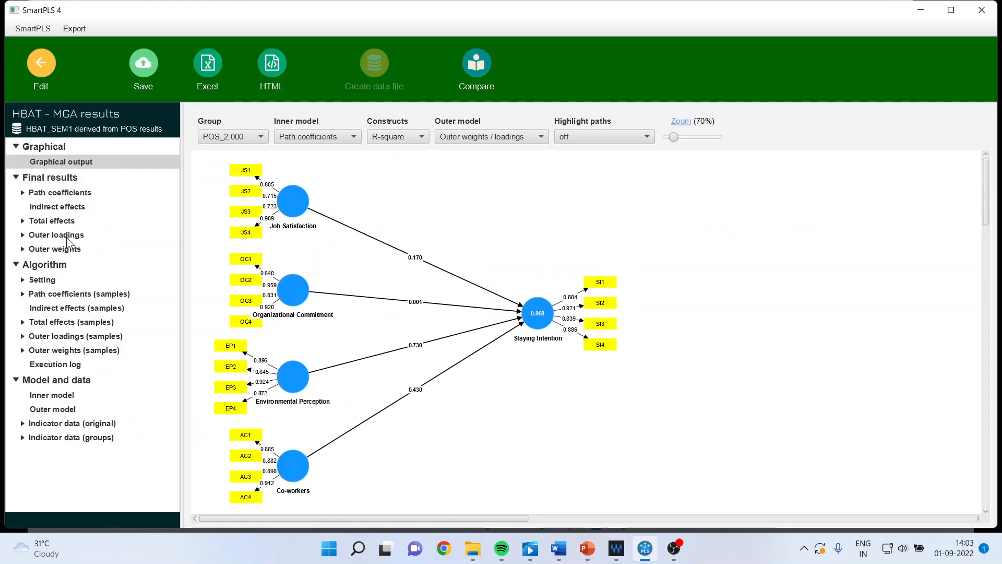
Step: Examine the path coefficient differences between the POS groups in the Bootstrap MGA, Parametric test, Welch-Satterthwait test and Bootstrapping results
left_click(64, 193)
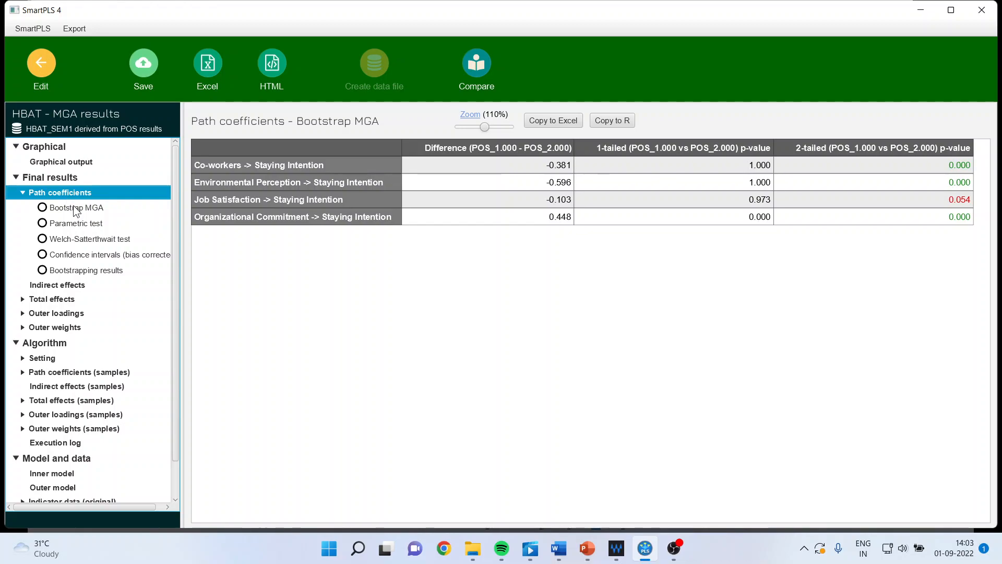
left_click(73, 206)
left_click(75, 223)
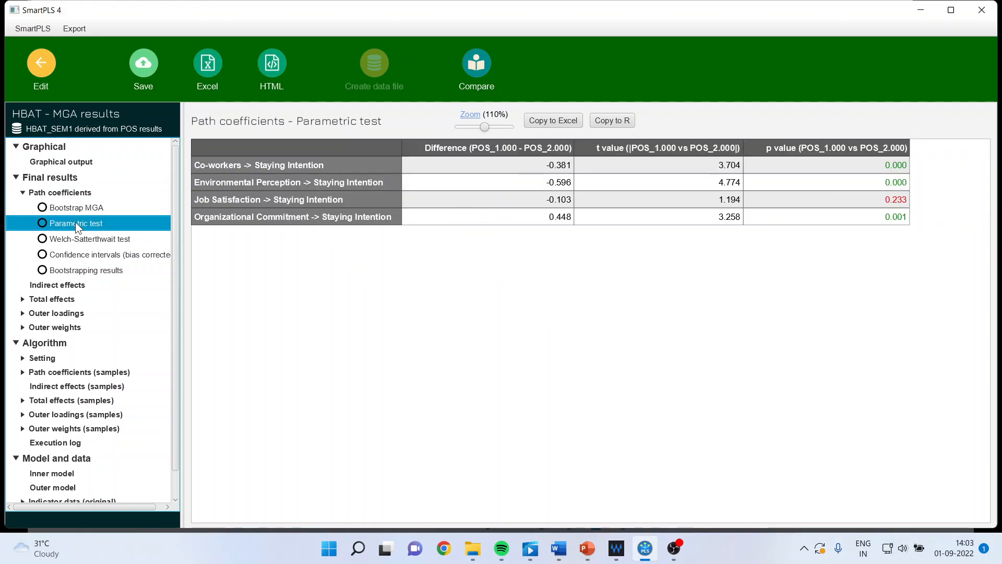
left_click(82, 241)
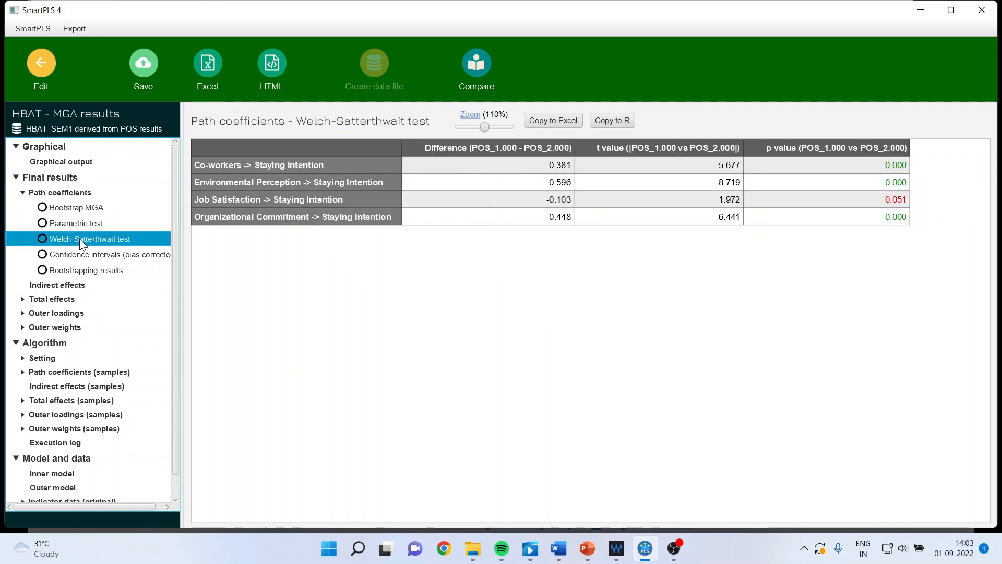
left_click(81, 271)
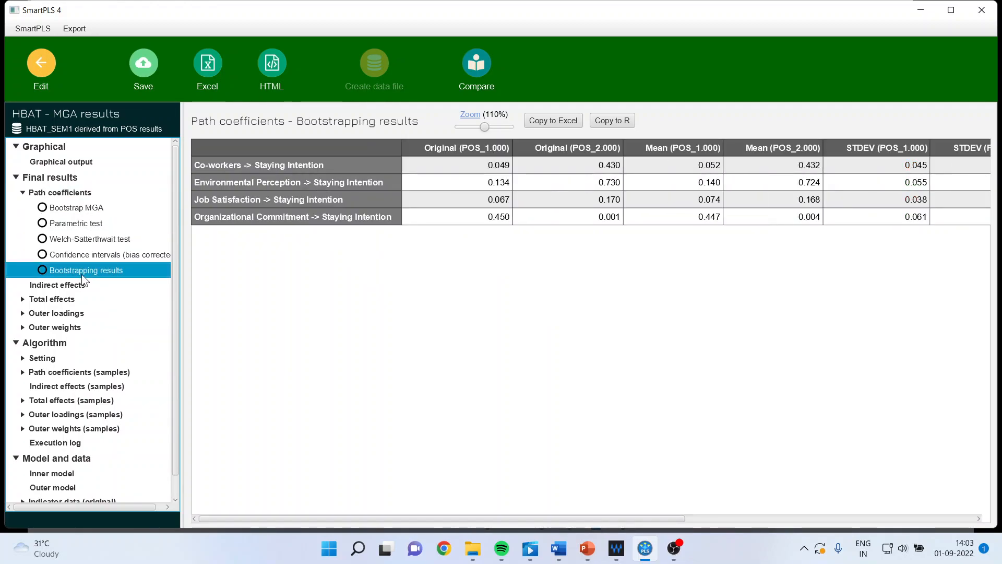
left_click(76, 223)
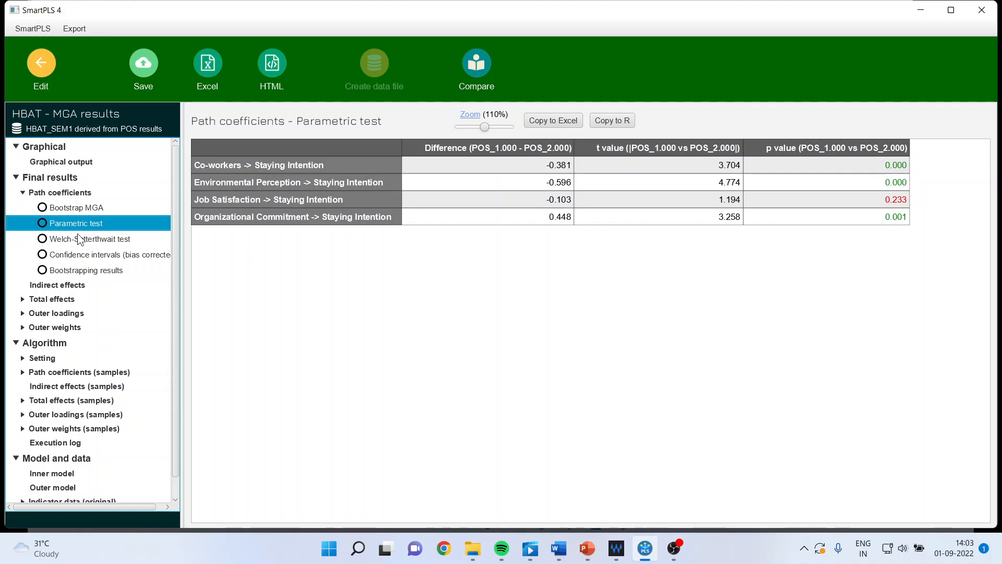
Step: Examine the p values of the path coefficient differences in the Welch-Satterthwait test, from Co-workers through Organizational Commitment
left_click(79, 239)
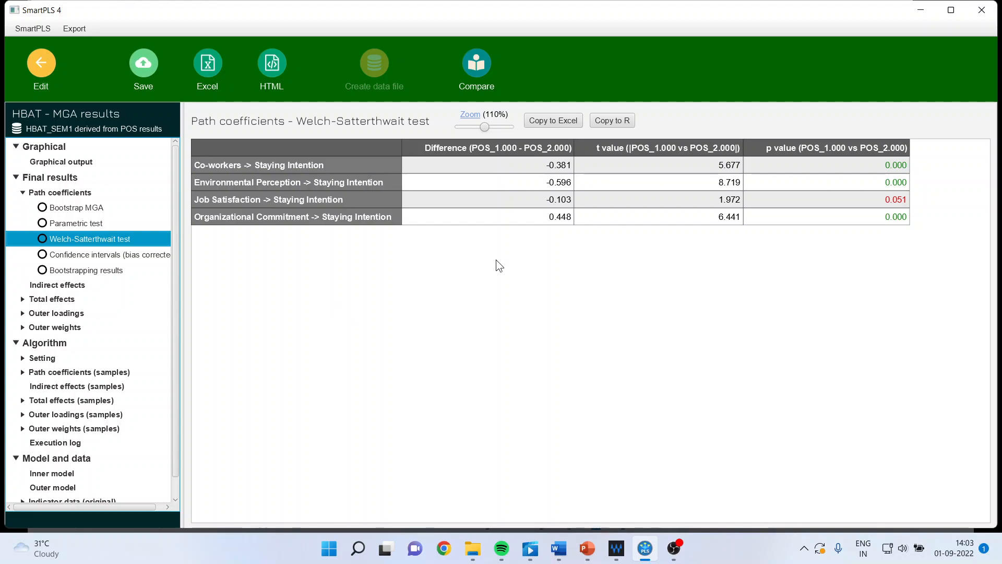
left_click(866, 171)
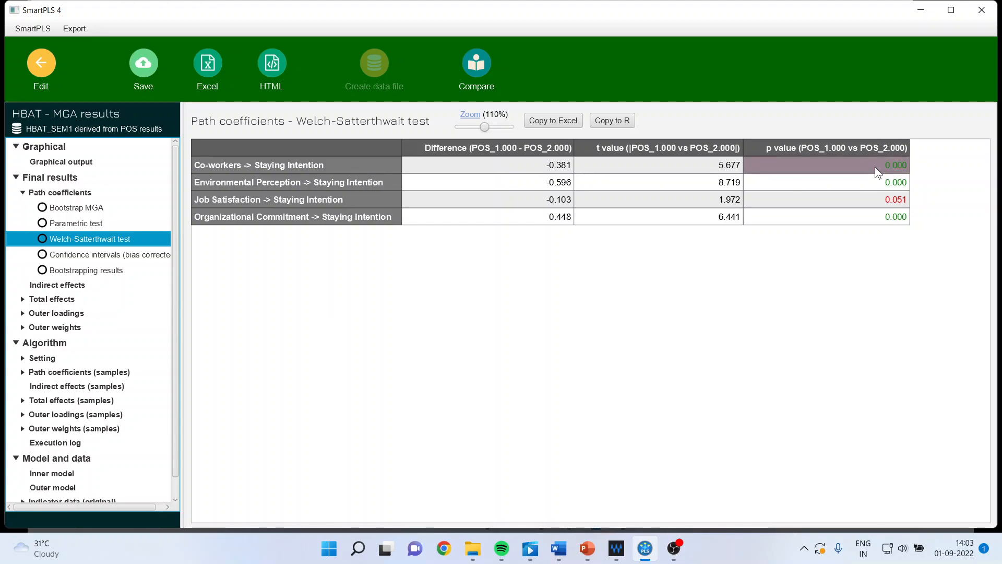
left_click_drag(875, 167, 884, 214)
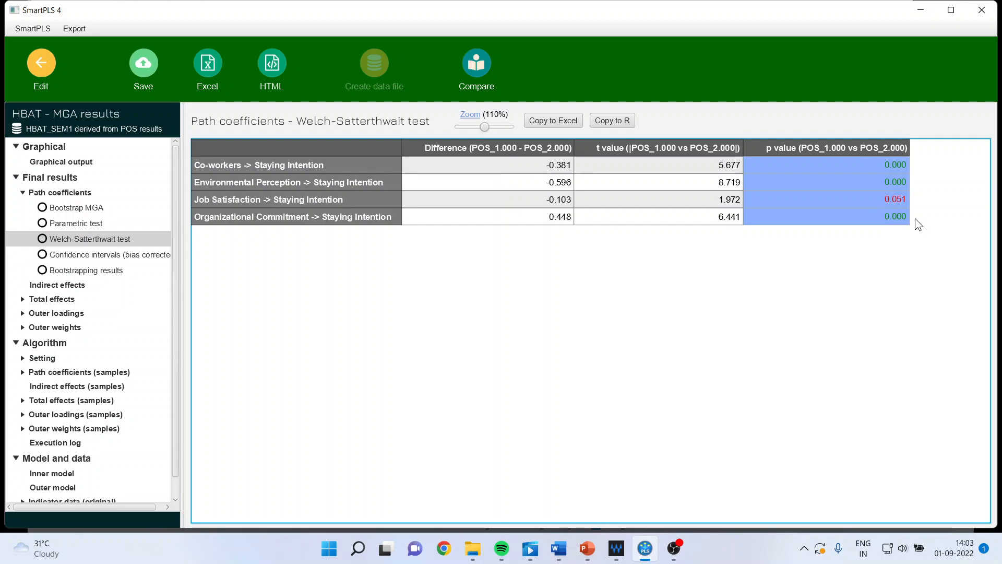
left_click(882, 165)
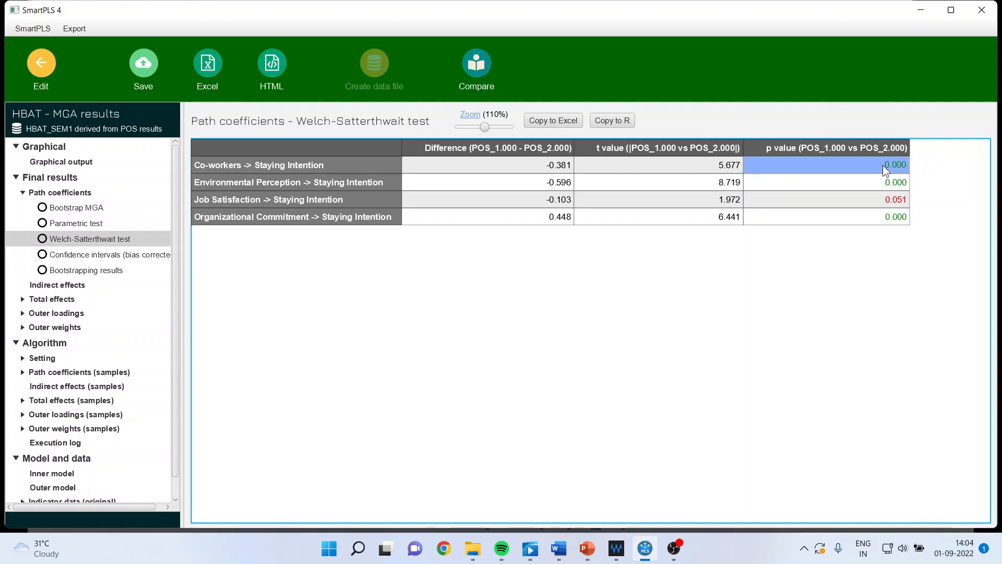
left_click(878, 199)
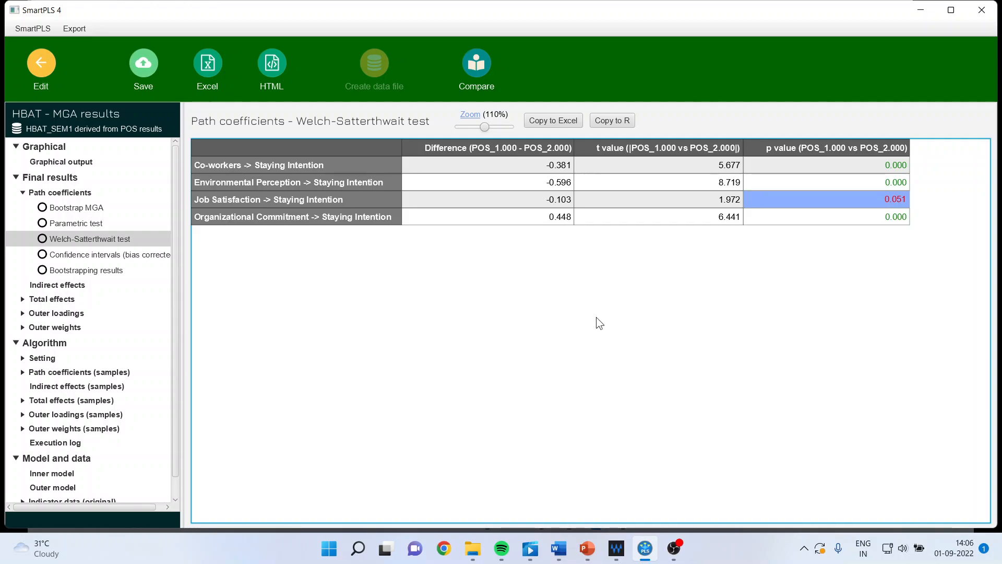
Step: Examine the bias-corrected confidence intervals of group POS_2.000 for each of the four paths to Staying Intention
left_click(135, 255)
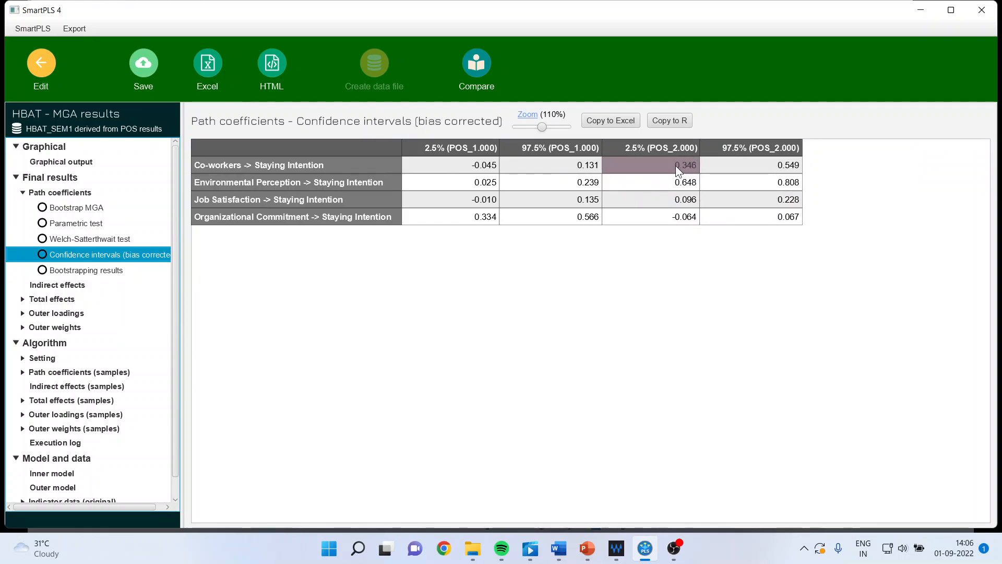
left_click_drag(675, 165, 756, 165)
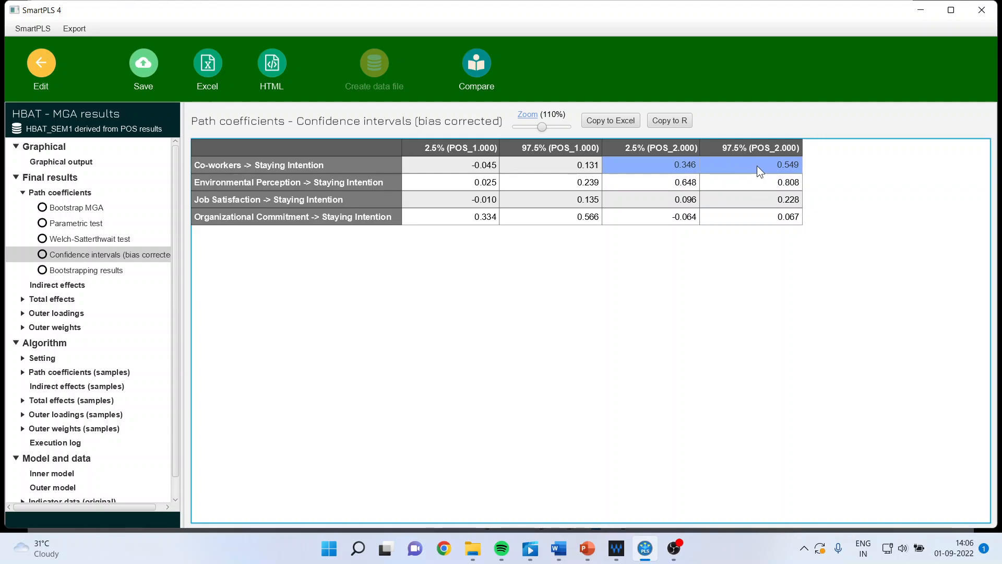
left_click(355, 168)
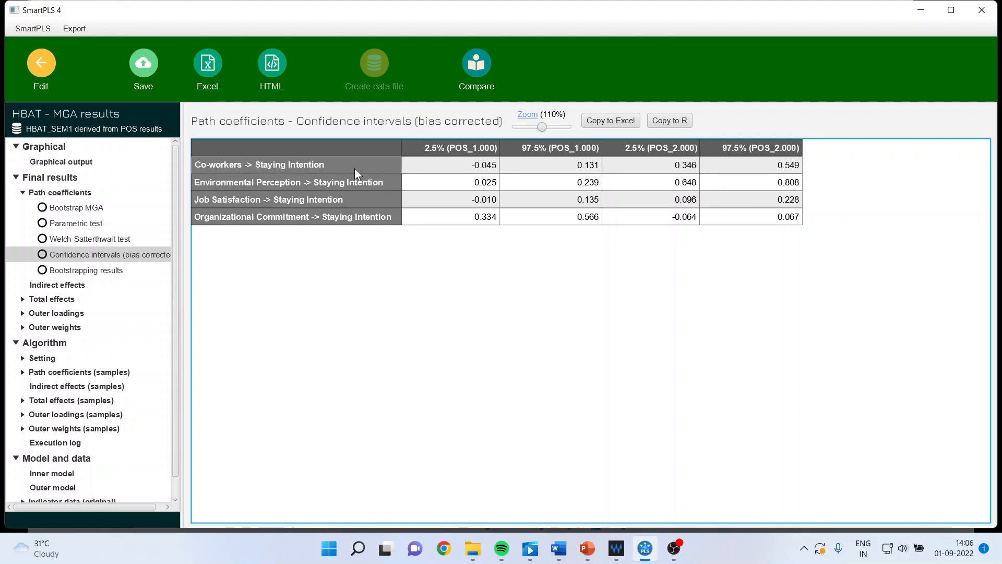
left_click(684, 165)
left_click_drag(684, 165, 759, 167)
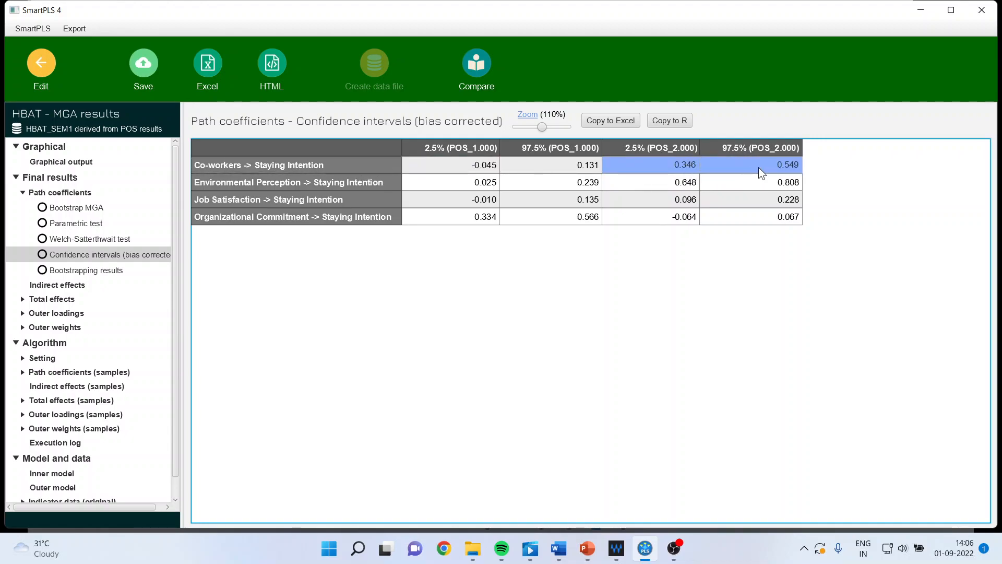
left_click_drag(671, 183, 769, 183)
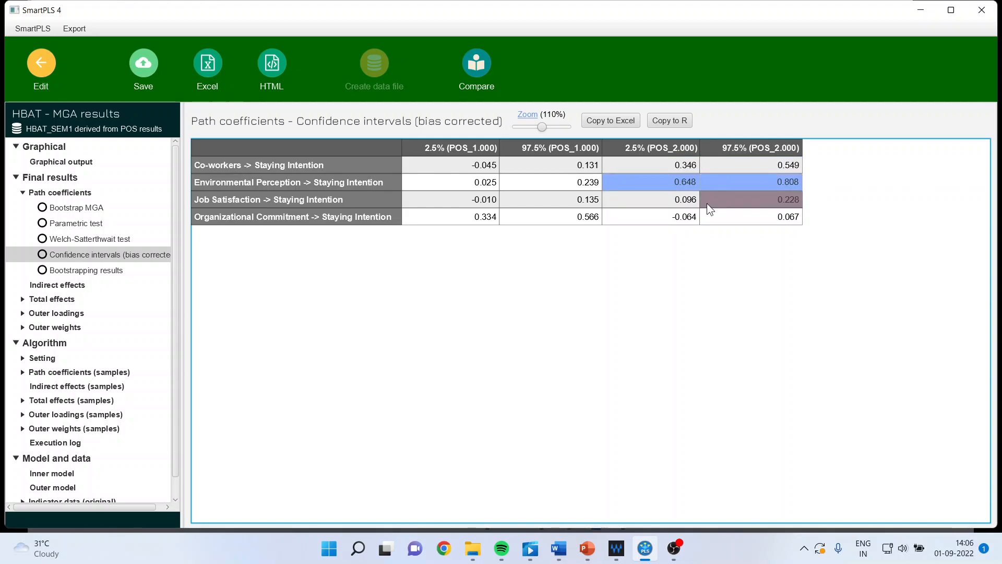
left_click_drag(689, 202, 751, 201)
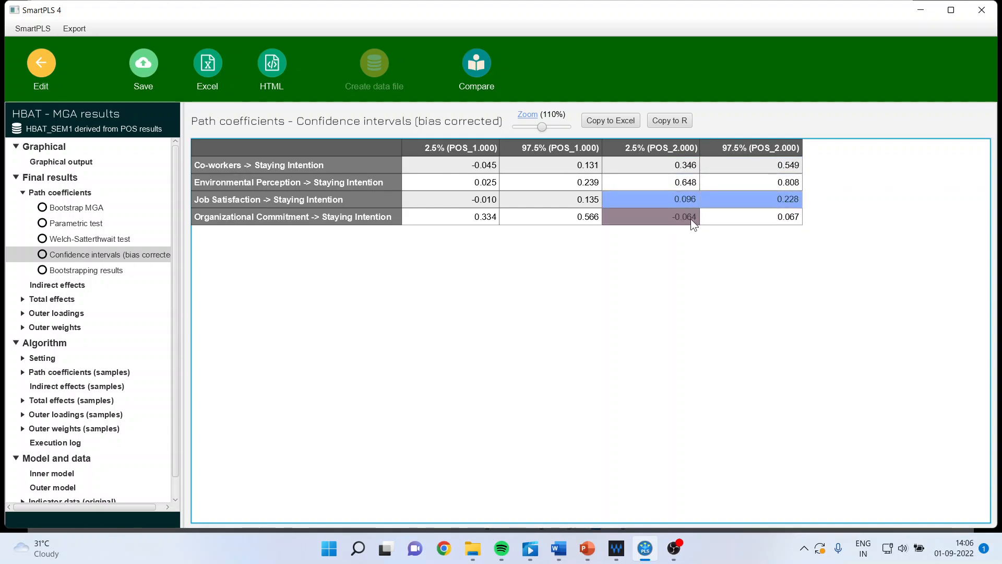
left_click_drag(690, 218, 738, 218)
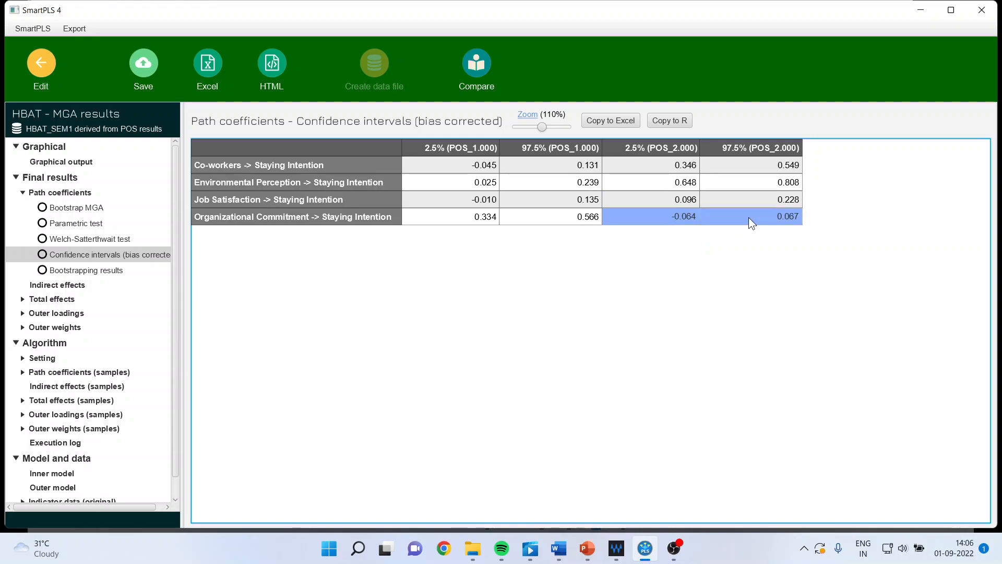
Step: Compare the Welch-Satterthwait p values for Job Satisfaction and Organizational Commitment with the bias-corrected confidence interval of the Job Satisfaction path
left_click(109, 237)
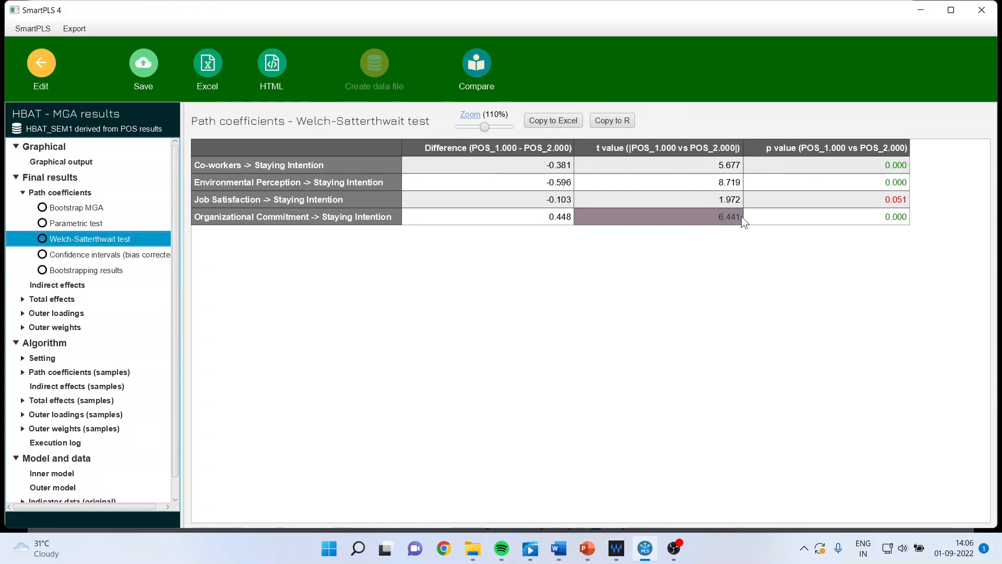
left_click(878, 217)
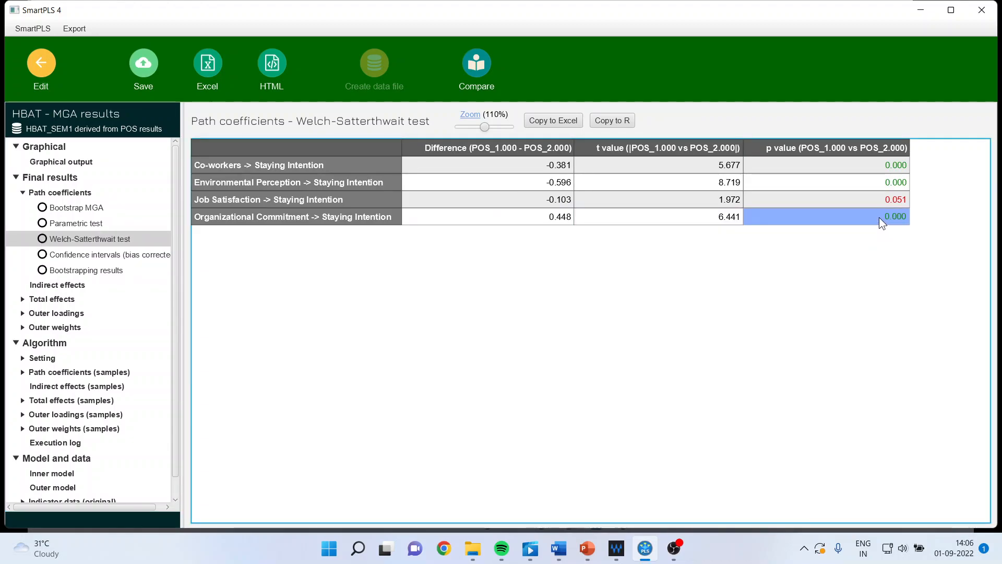
left_click_drag(875, 200, 875, 211)
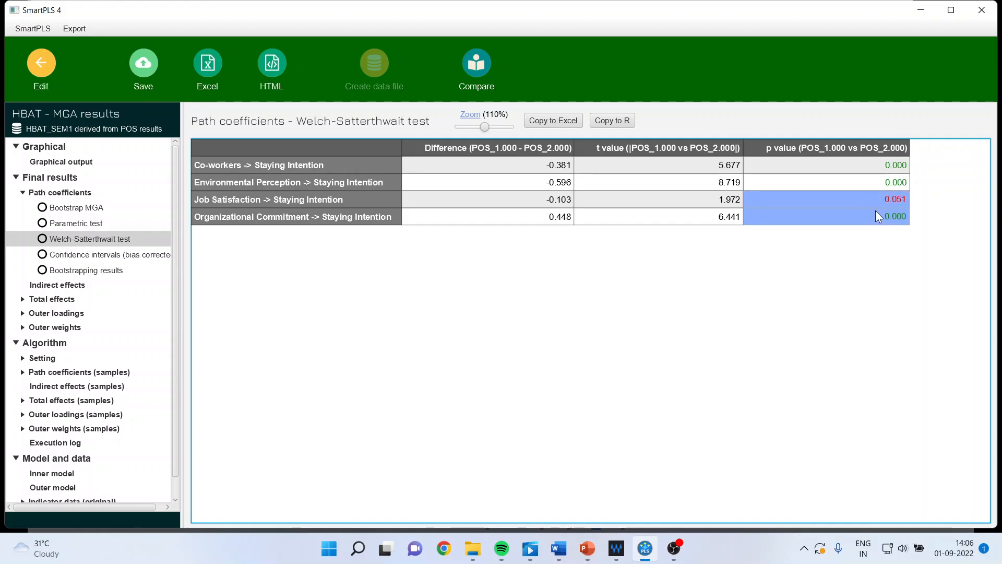
left_click(862, 216)
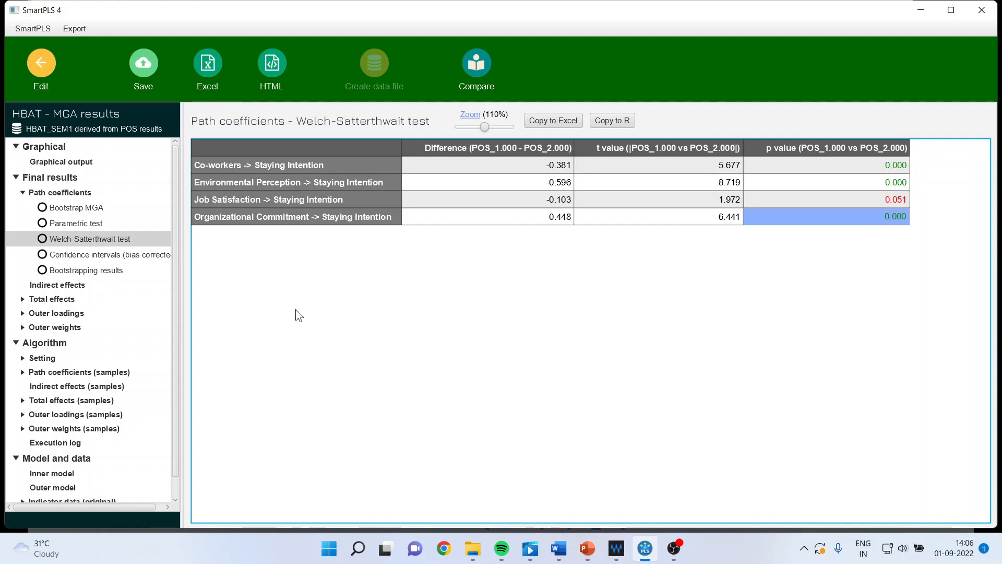
left_click(153, 256)
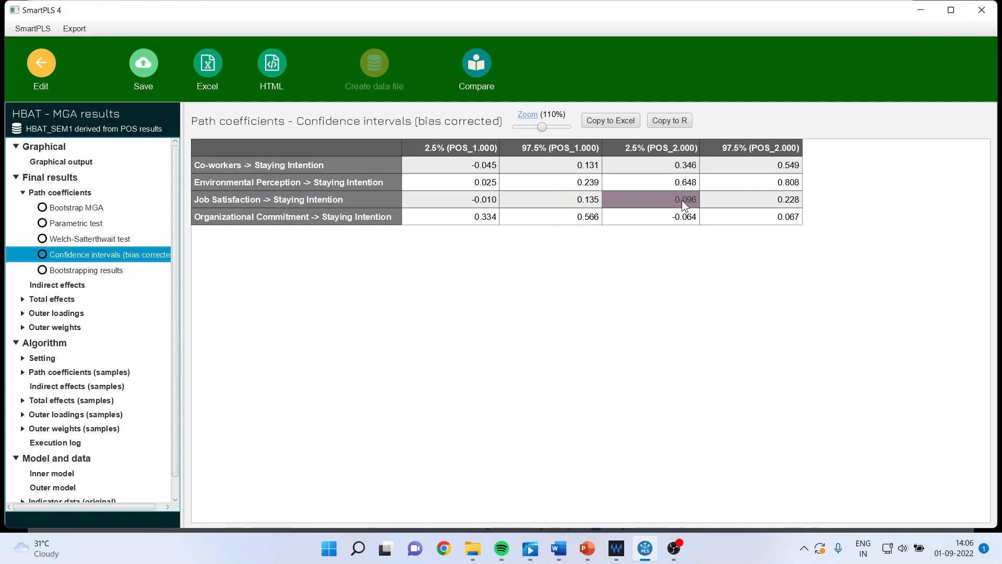
left_click_drag(682, 200, 764, 199)
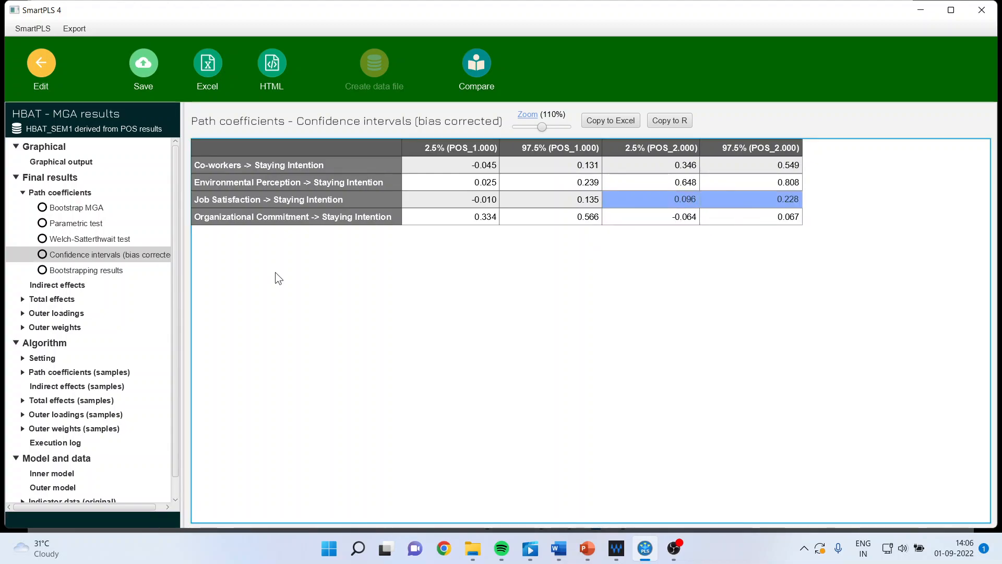
left_click(111, 237)
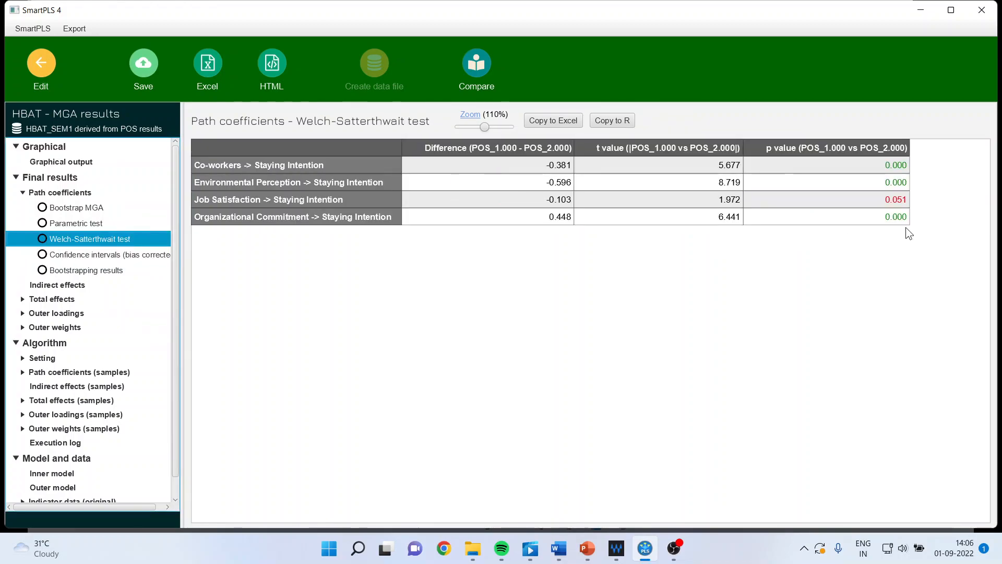
left_click(887, 201)
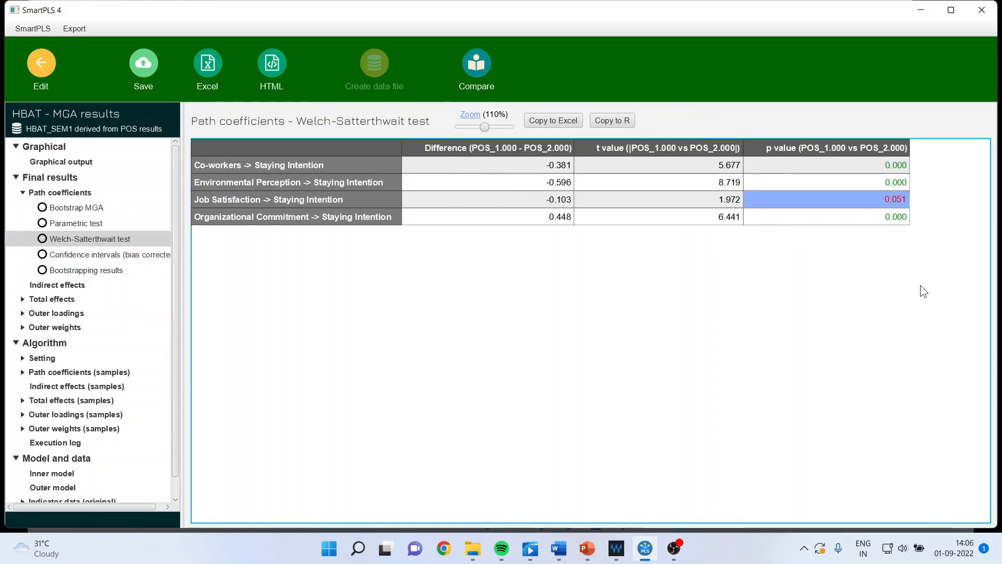
left_click(546, 200)
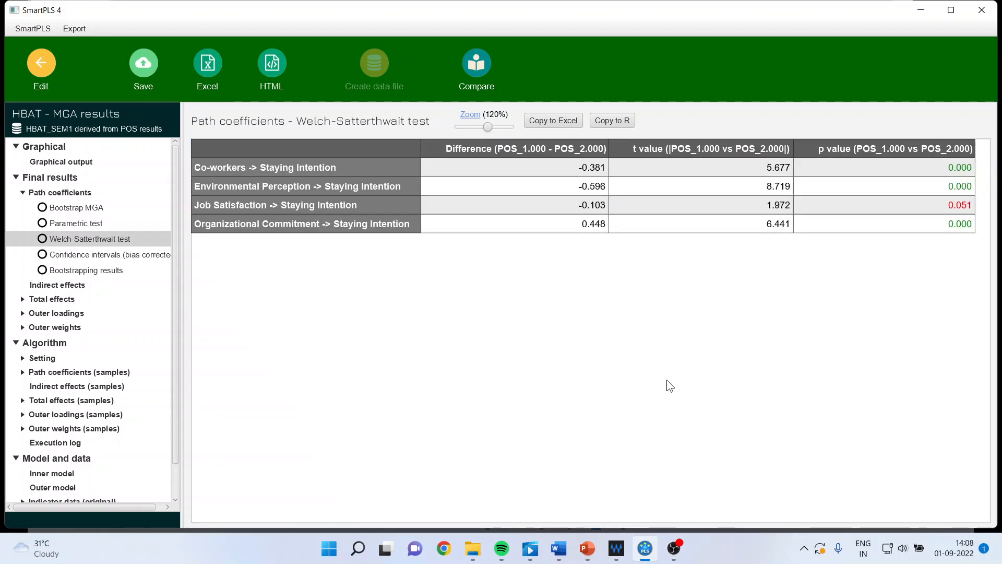
Step: Return to the HBAT model and run the PLS-SEM algorithm on the base data set plus groups POS_1.000 and POS_2.000
left_click(39, 76)
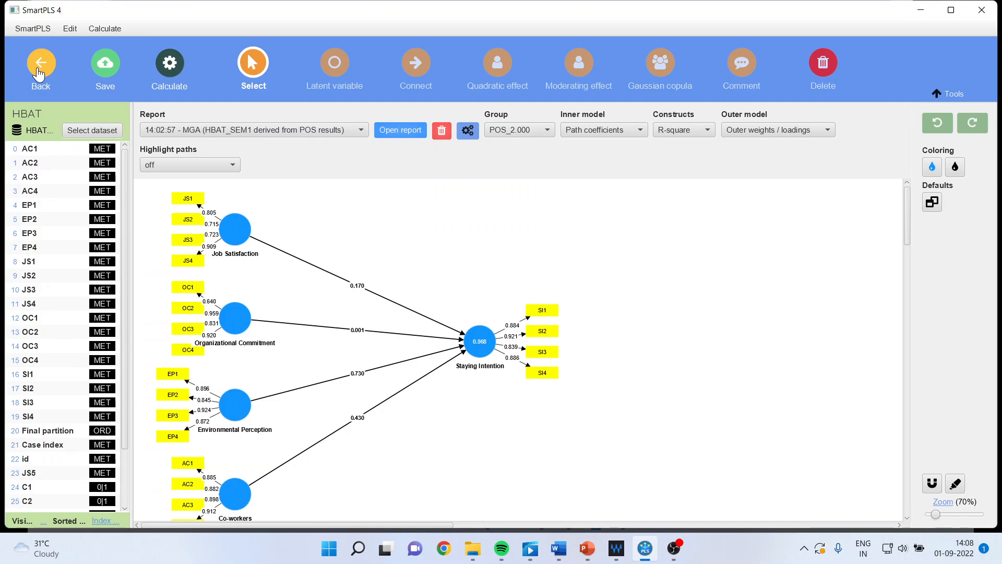
left_click(170, 62)
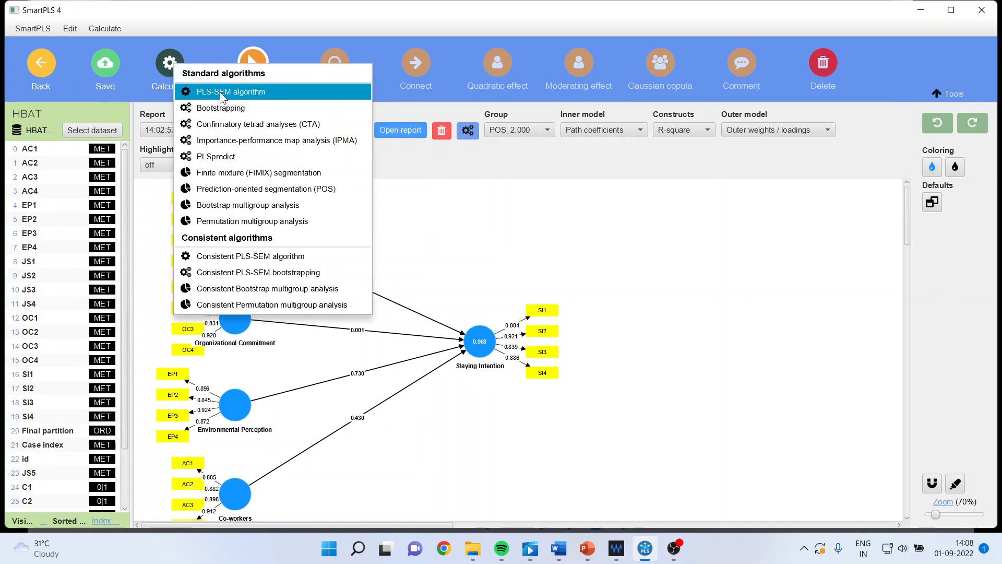
left_click(222, 94)
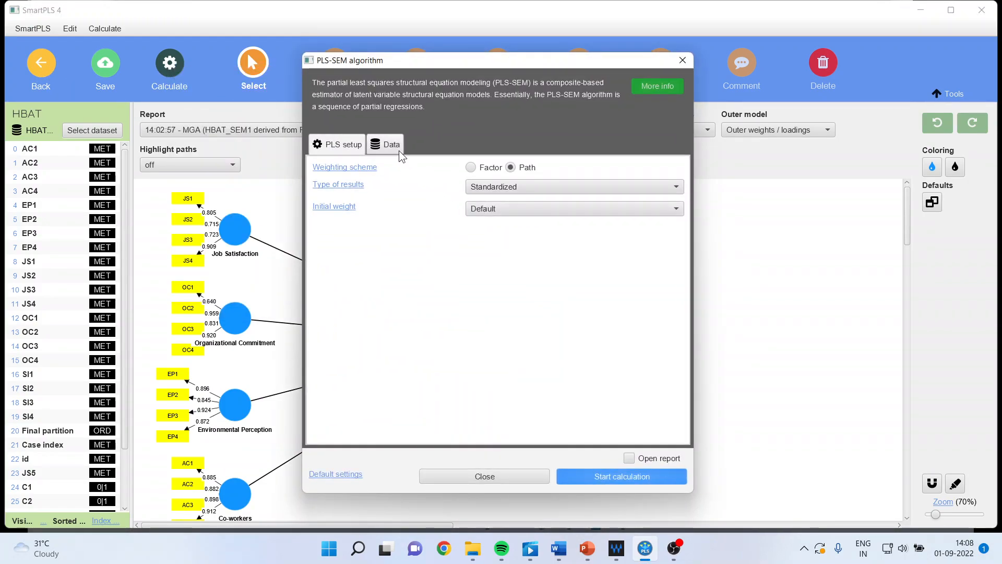
left_click(401, 155)
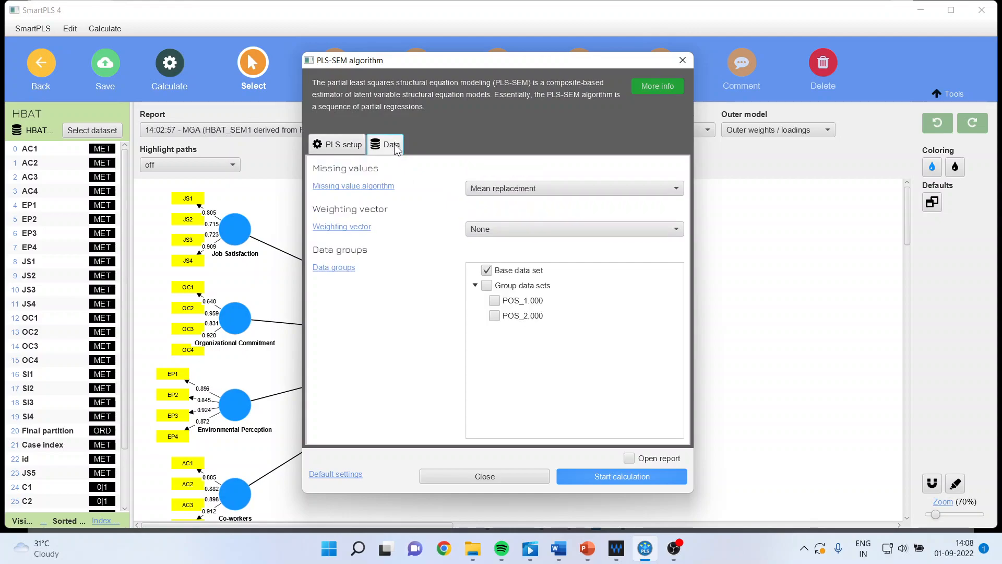
left_click(496, 301)
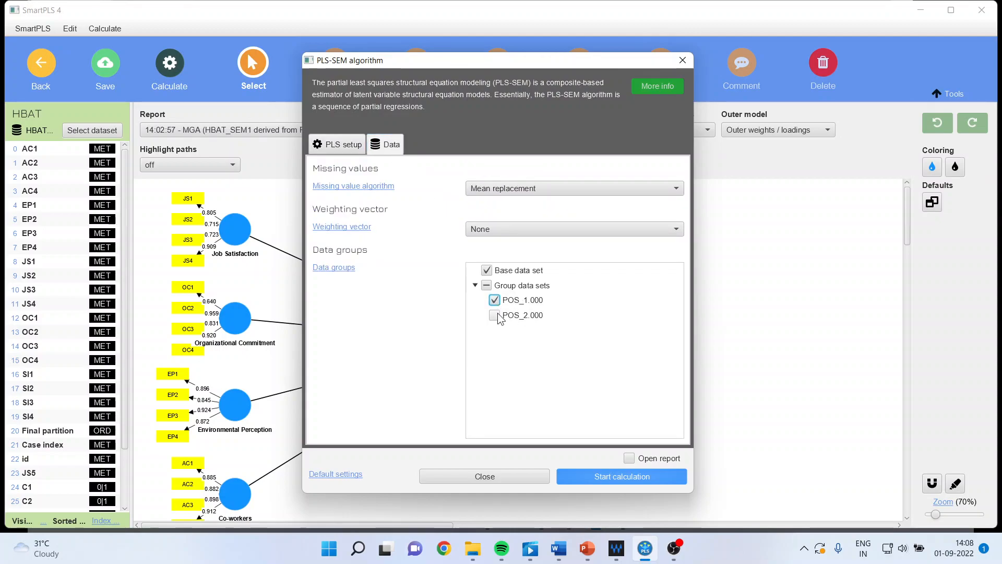
left_click(494, 315)
left_click(631, 477)
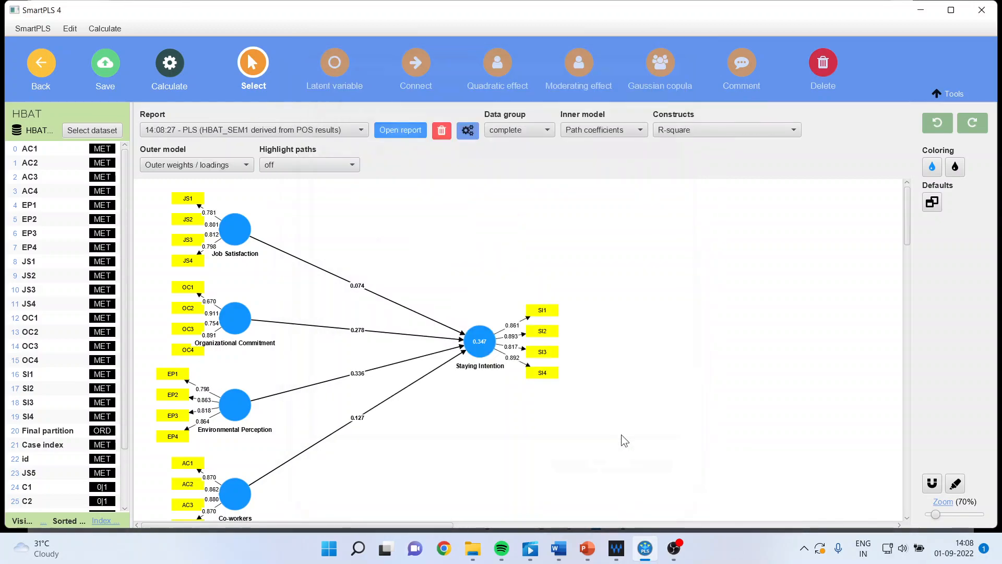
Step: Show the PLS-SEM results on the model for data group POS_1.000, followed by data group POS_2.000
left_click(548, 130)
left_click(543, 157)
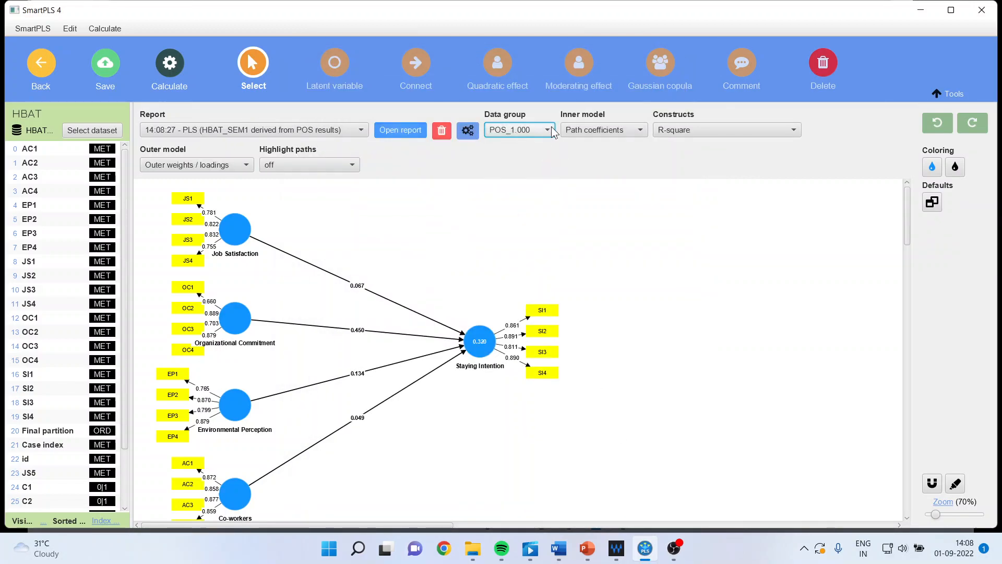
left_click(550, 127)
left_click(535, 171)
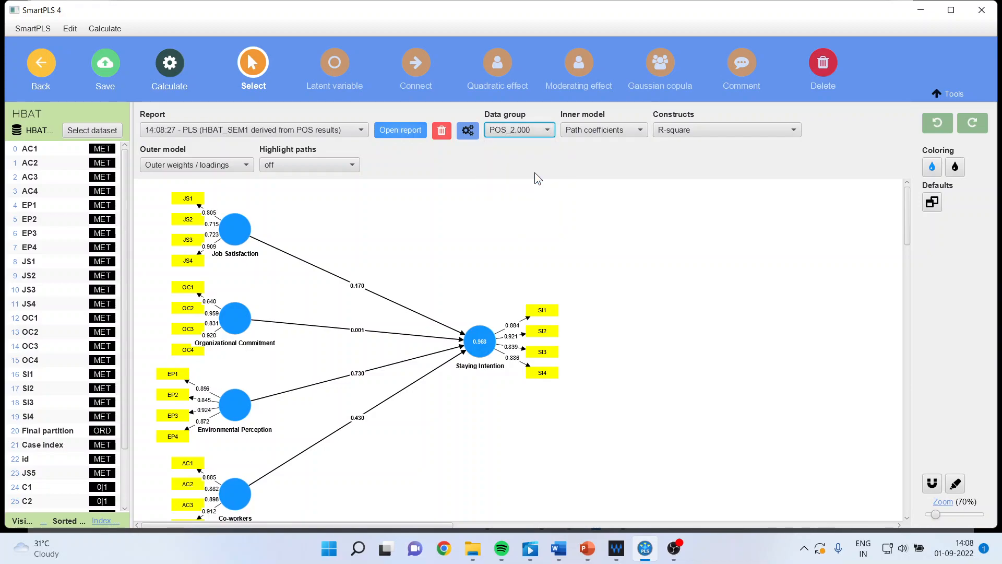
Step: Switch to PowerPoint, view slide 14 on validating the segmentation results as a slide show, and return to SmartPLS
key("alt+Tab")
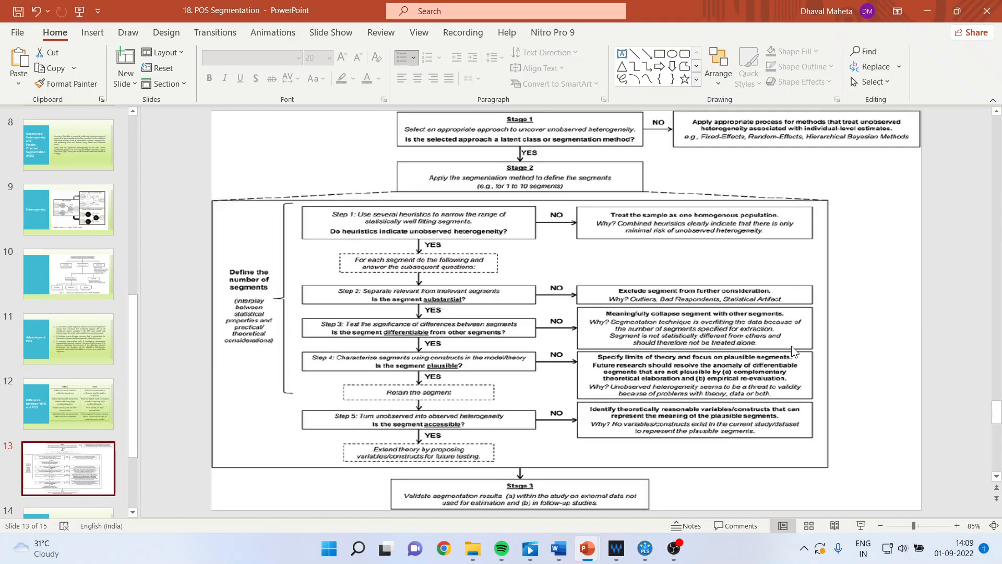
left_click_drag(131, 345, 132, 405)
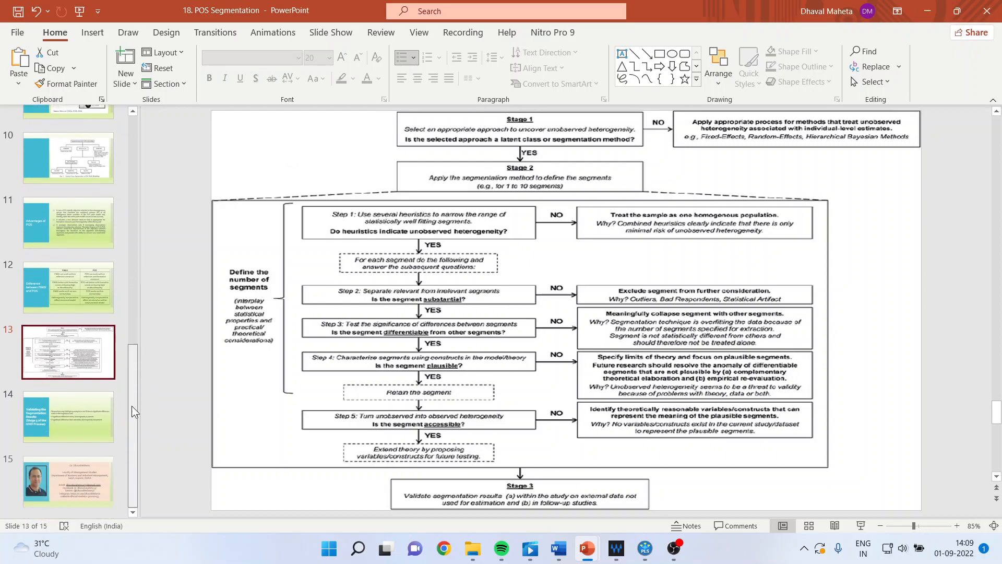
left_click(92, 411)
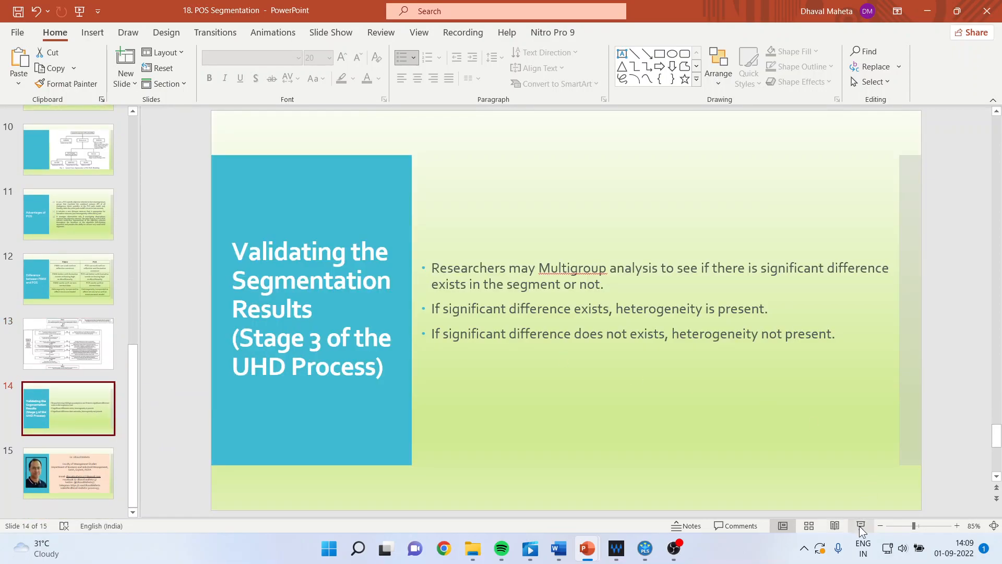
left_click(860, 525)
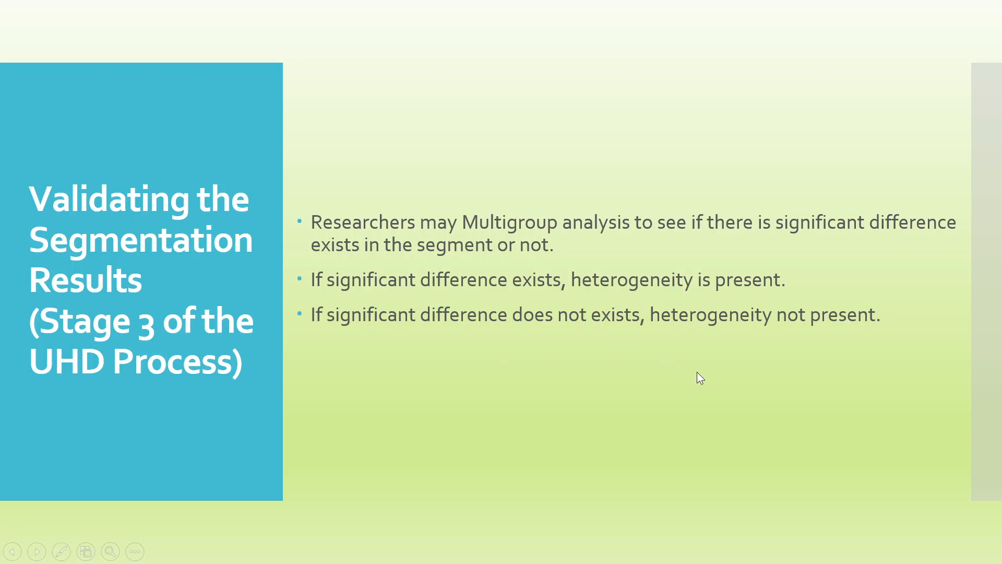
key("Escape")
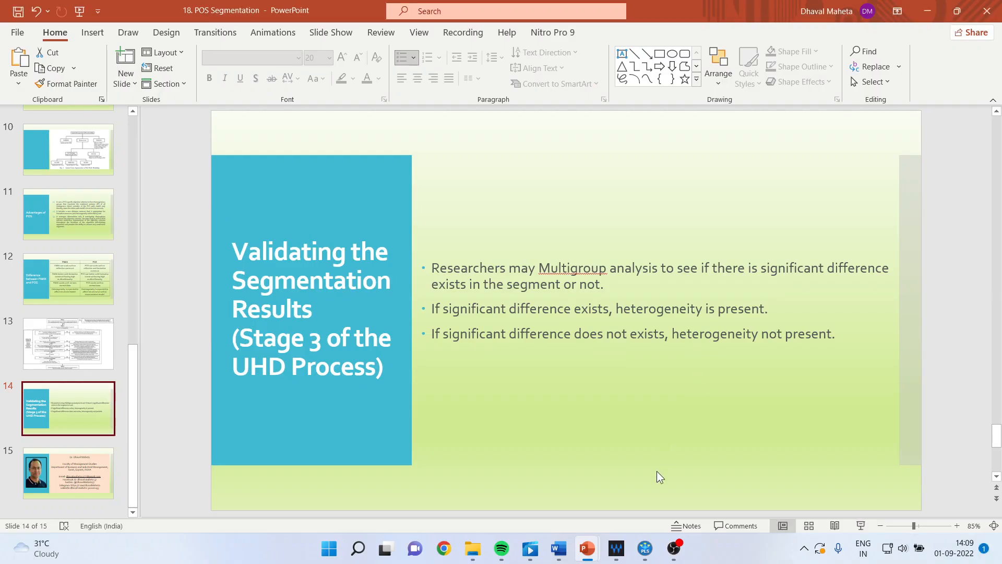
left_click(644, 549)
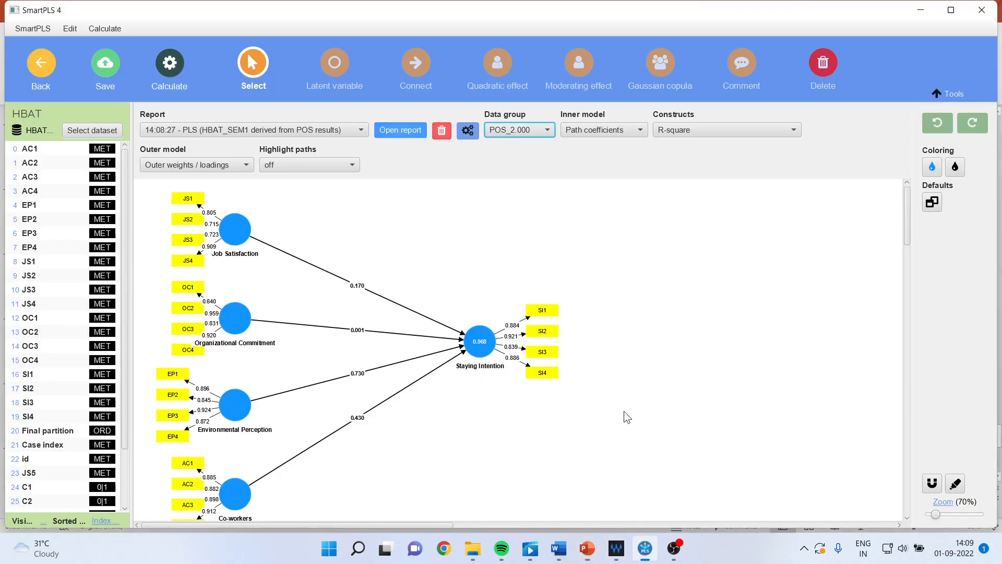
Step: Open the PLS results report, view the path coefficients matrix for data group POS_2.000, and return to the model
left_click(410, 133)
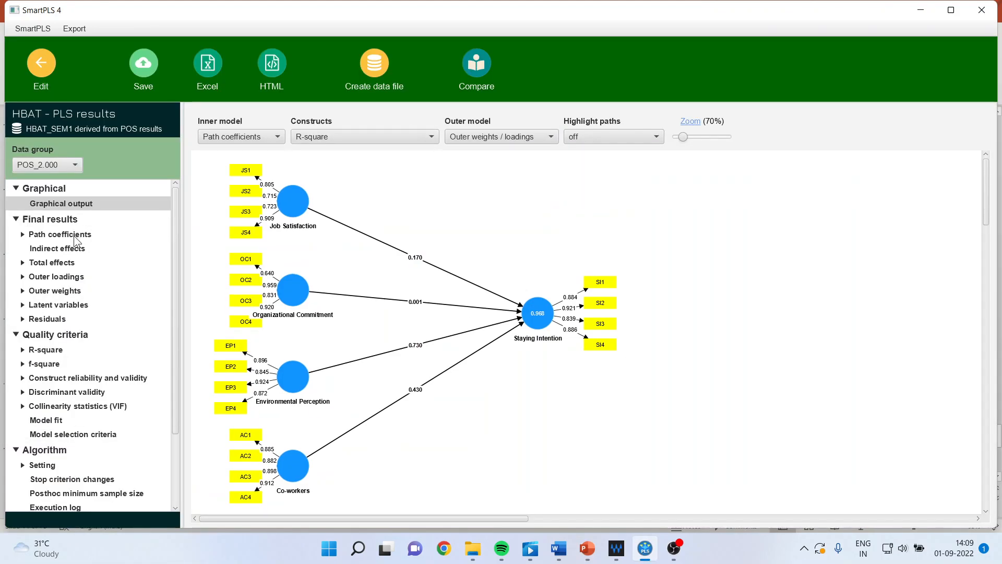
left_click(67, 236)
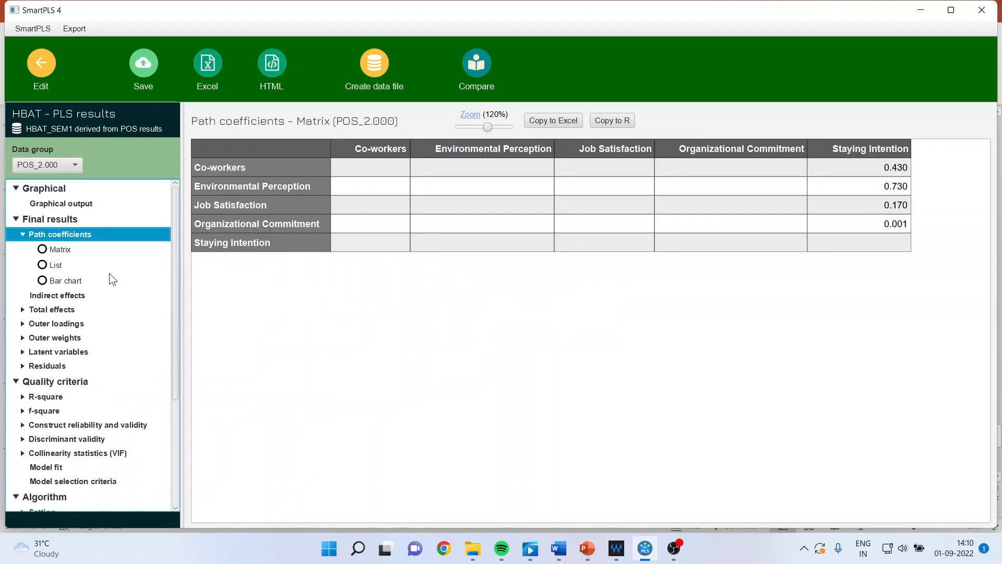
left_click(33, 74)
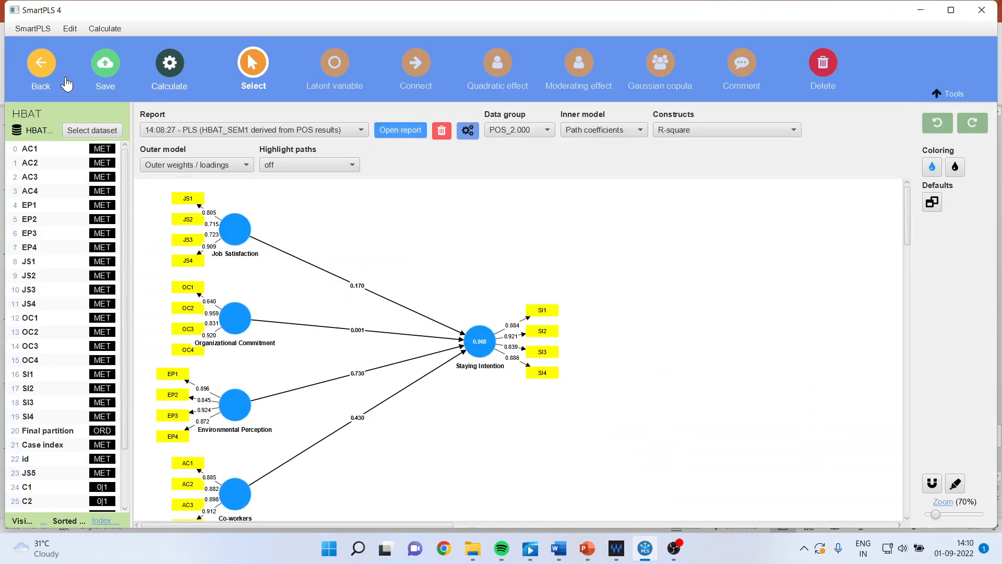
Step: Compare the model's path coefficients and R-square by showing data group POS_1.000, followed by POS_2.000
left_click(546, 130)
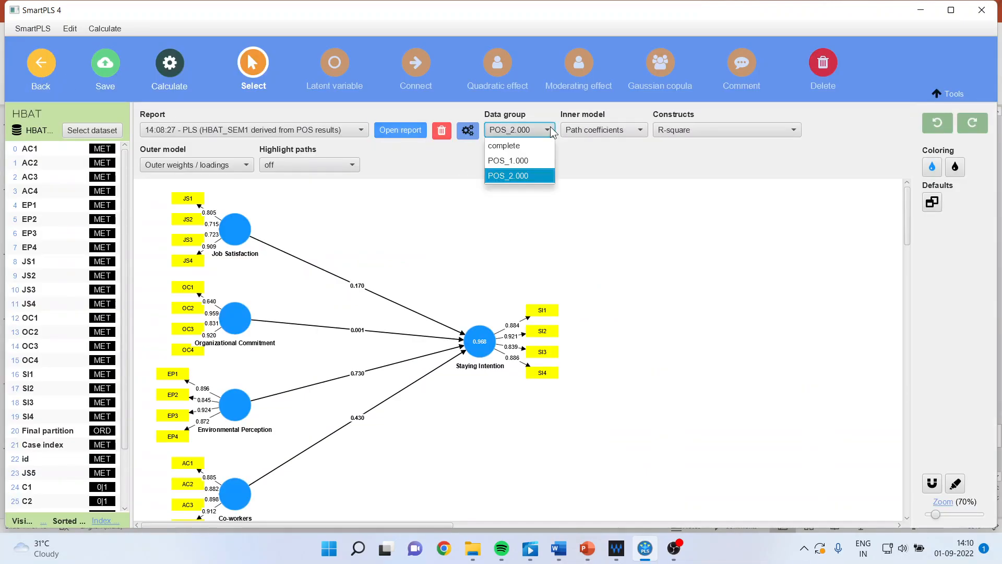
left_click(545, 164)
mouse_move(241, 245)
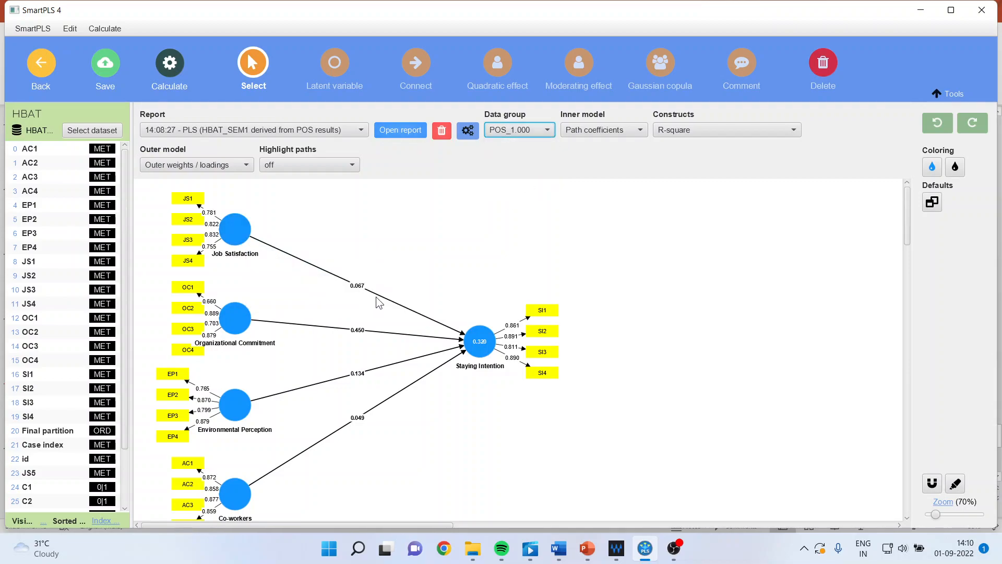
left_click(545, 130)
left_click(526, 176)
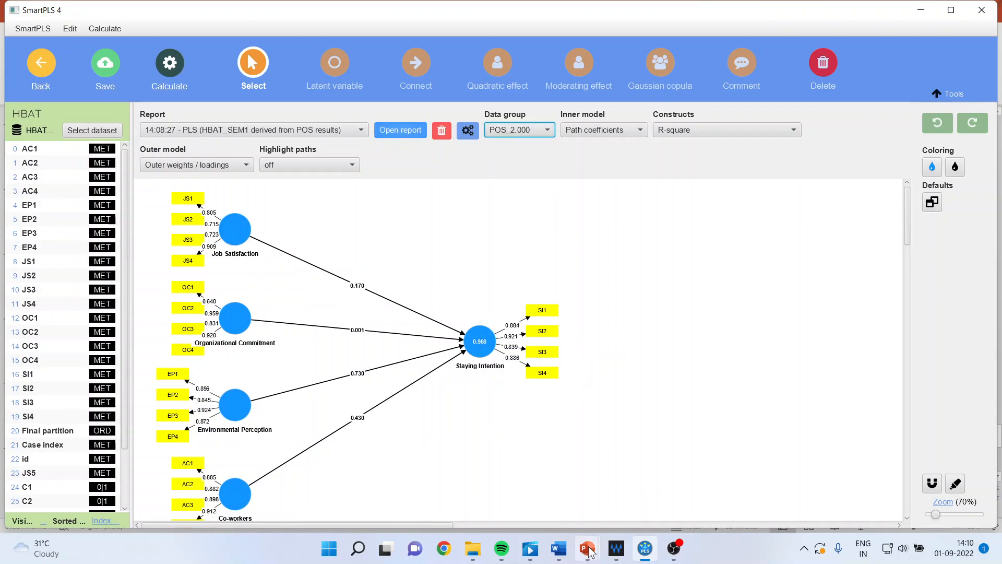
Step: Switch to PowerPoint and show slide 15, the closing slide with the presenter's contact details, as a slide show
mouse_move(588, 548)
left_click(678, 472)
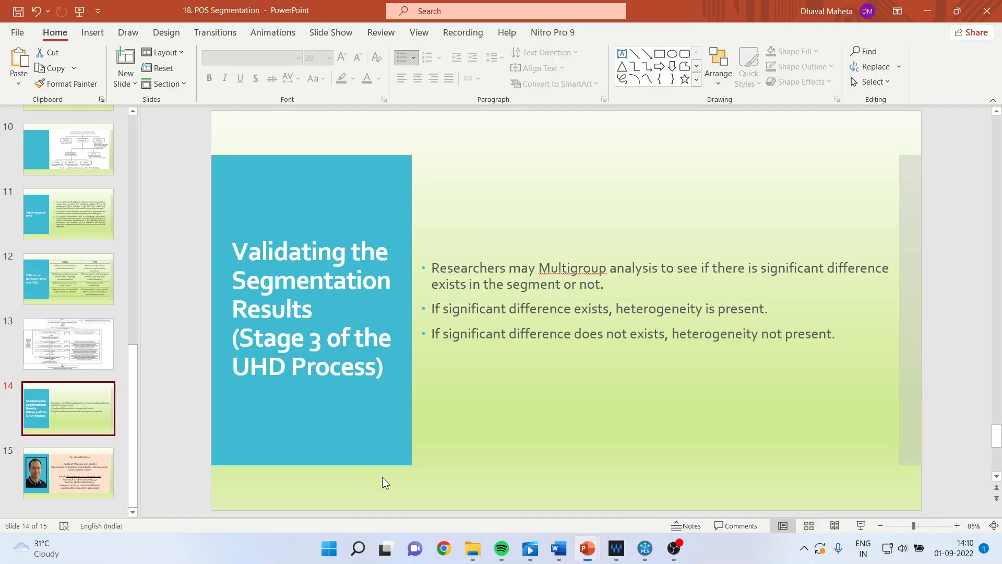
left_click(98, 475)
left_click(864, 524)
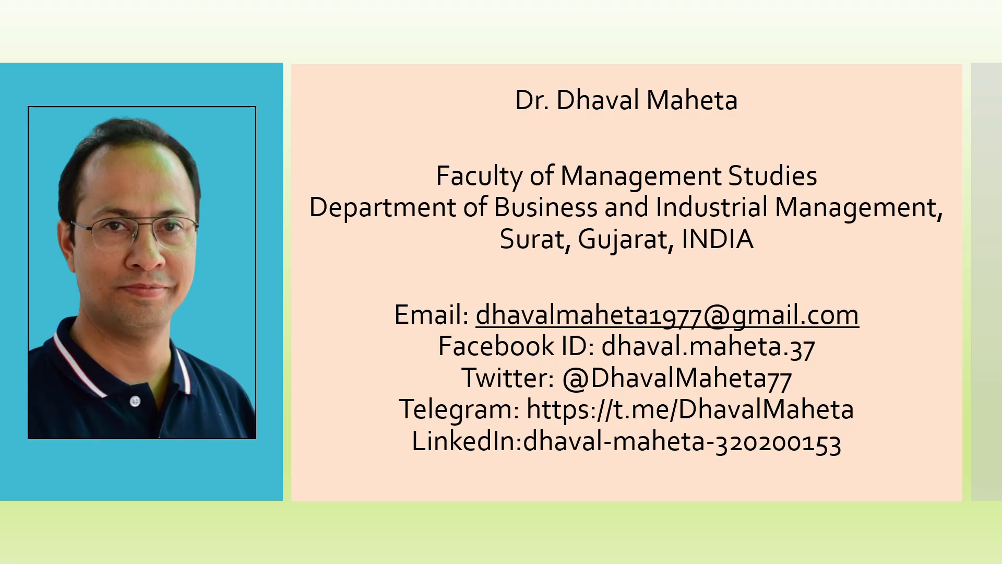